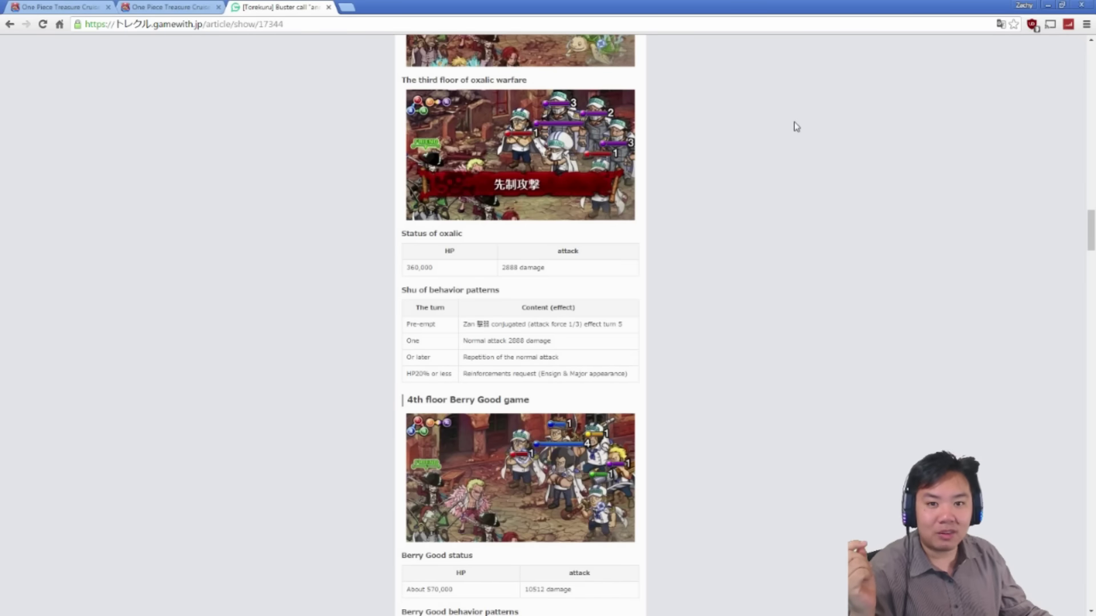
Step: Examine the third-floor boss's behavior patterns, including the original Japanese text of the pre-emptive effect
{"action": "scroll", "coordinate": [797, 126], "scroll_direction": "up", "scroll_amount": 3}
{"action": "left_click", "coordinate": [1001, 24]}
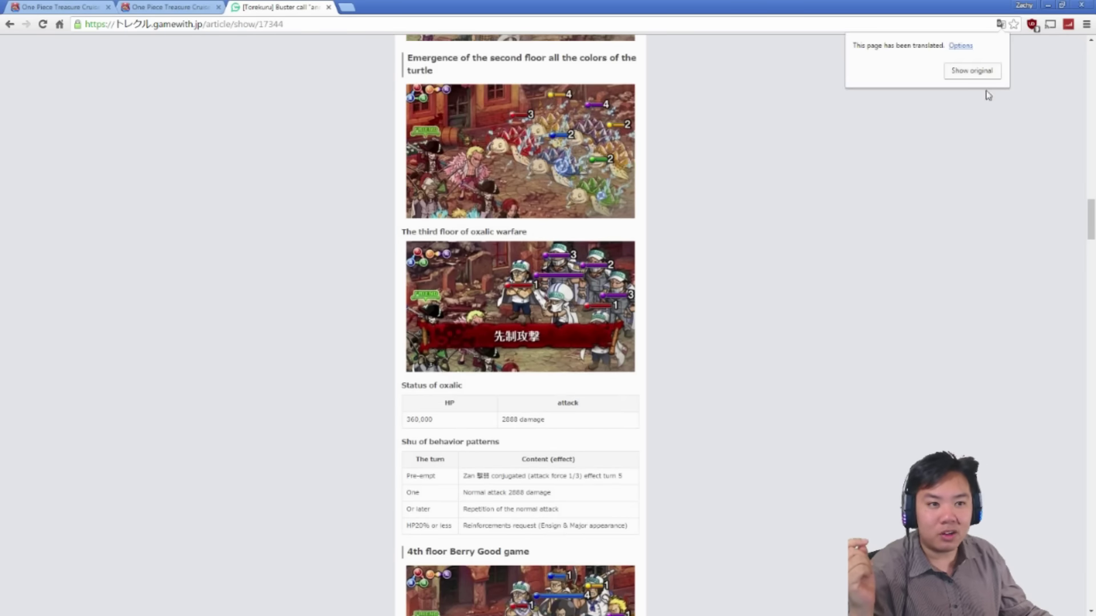
{"action": "left_click", "coordinate": [916, 299]}
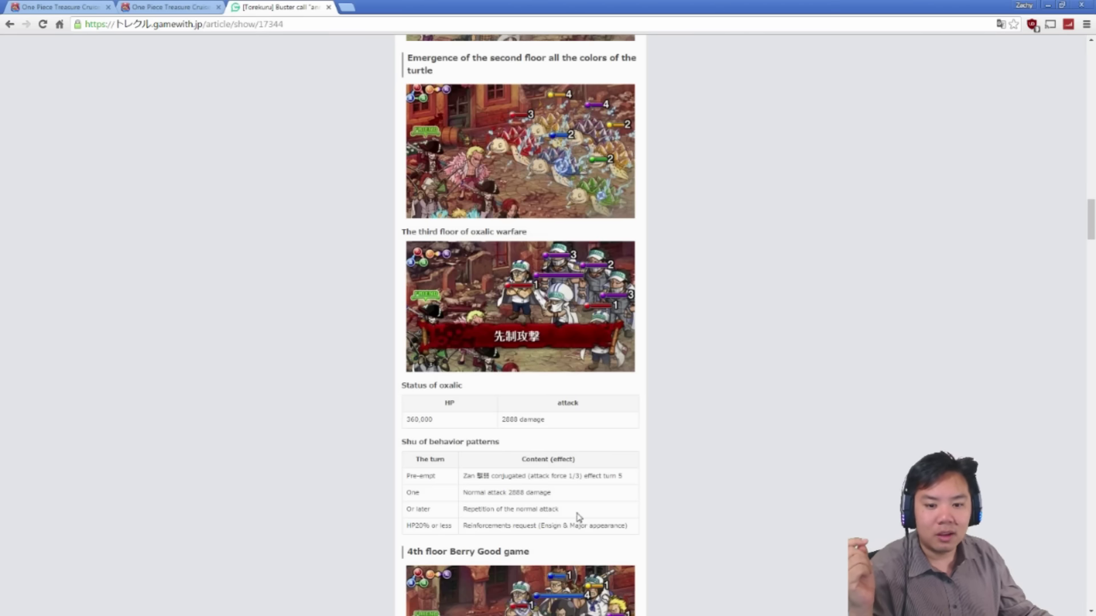
{"action": "left_click_drag", "start_coordinate": [679, 535], "coordinate": [574, 477]}
{"action": "left_click", "coordinate": [756, 457]}
{"action": "left_click", "coordinate": [709, 470]}
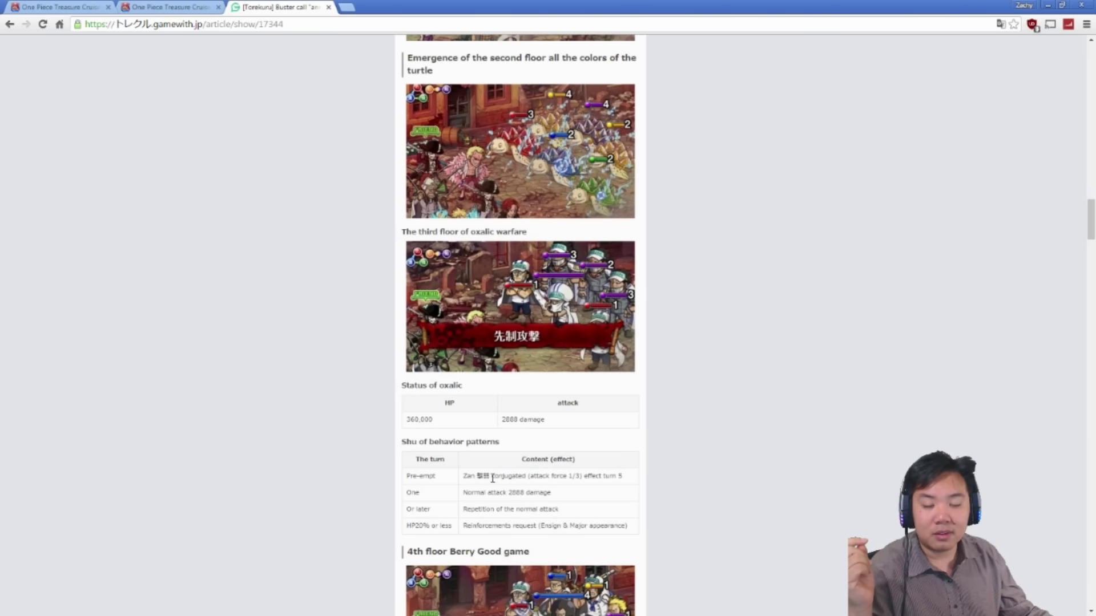
{"action": "triple_click", "coordinate": [557, 477]}
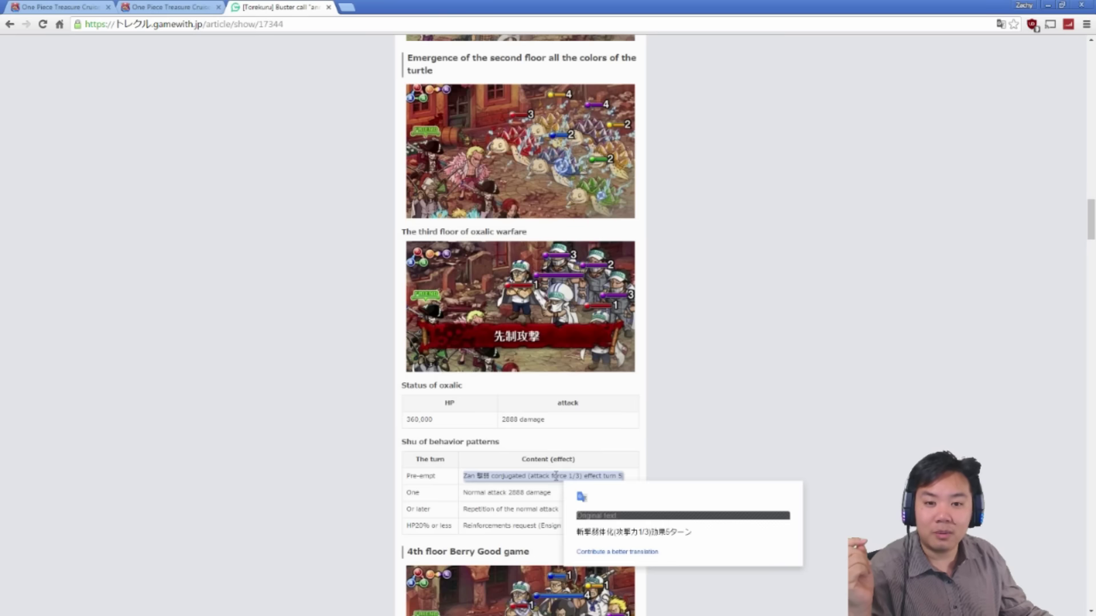
{"action": "left_click", "coordinate": [783, 460]}
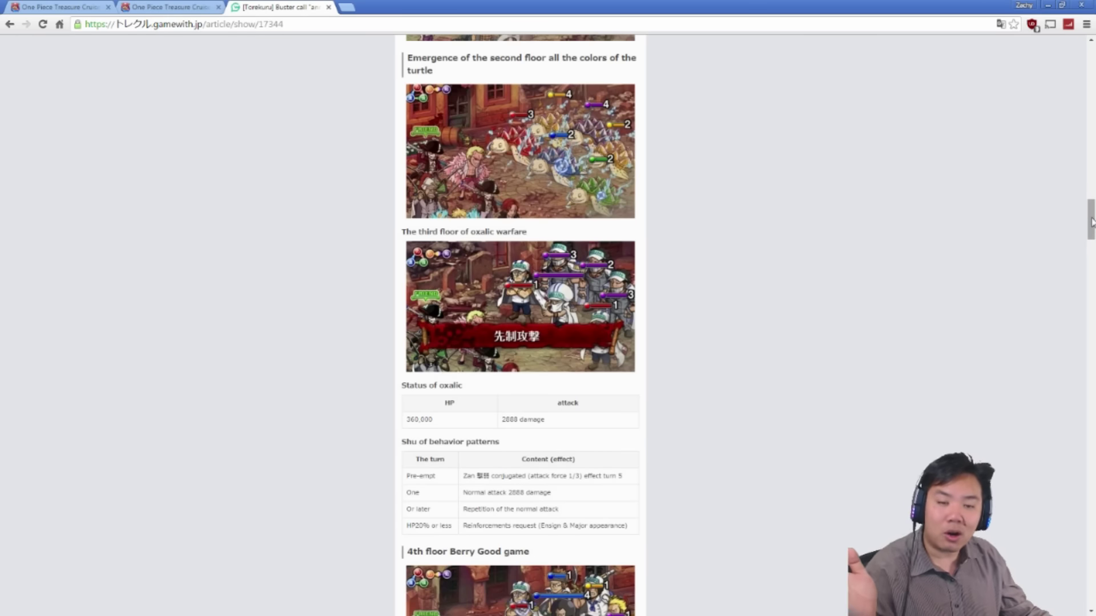
Step: Review the third-floor boss's HP and attack in the status table
{"action": "mouse_move", "coordinate": [1091, 221]}
{"action": "left_mouse_down"}
{"action": "mouse_move", "coordinate": [1090, 255]}
{"action": "mouse_move", "coordinate": [1092, 234]}
{"action": "left_mouse_up"}
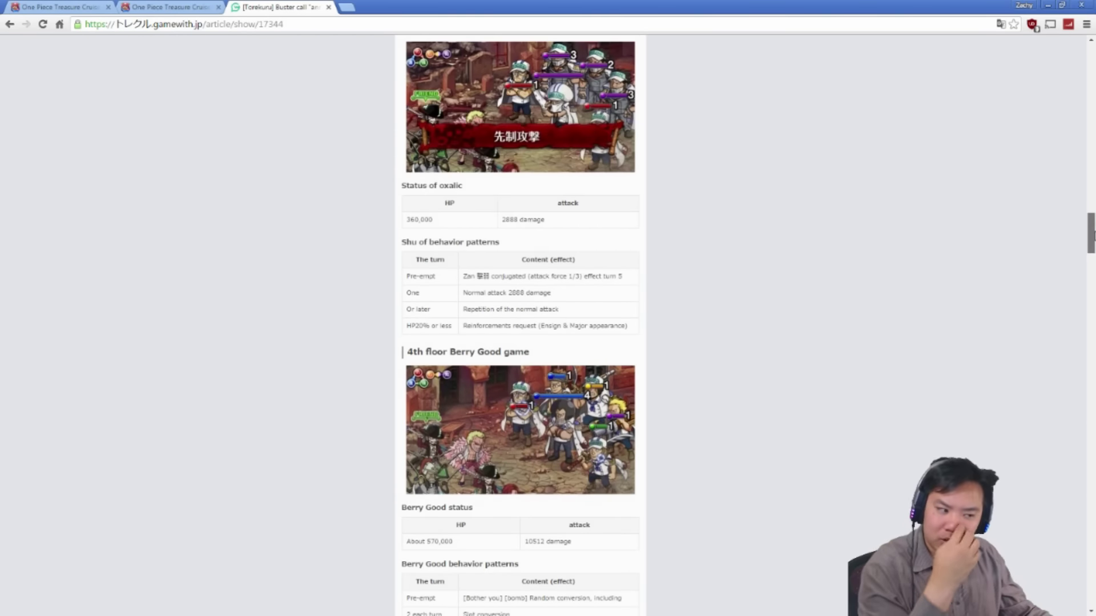
{"action": "left_click_drag", "start_coordinate": [1092, 234], "coordinate": [1091, 223]}
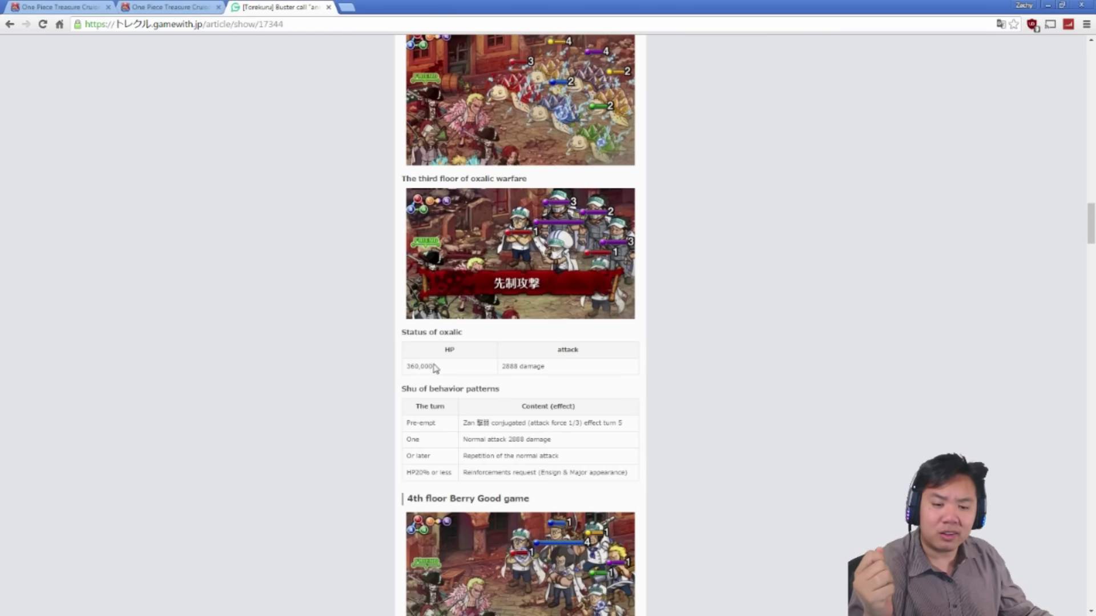
{"action": "double_click", "coordinate": [514, 366]}
{"action": "left_click", "coordinate": [629, 373]}
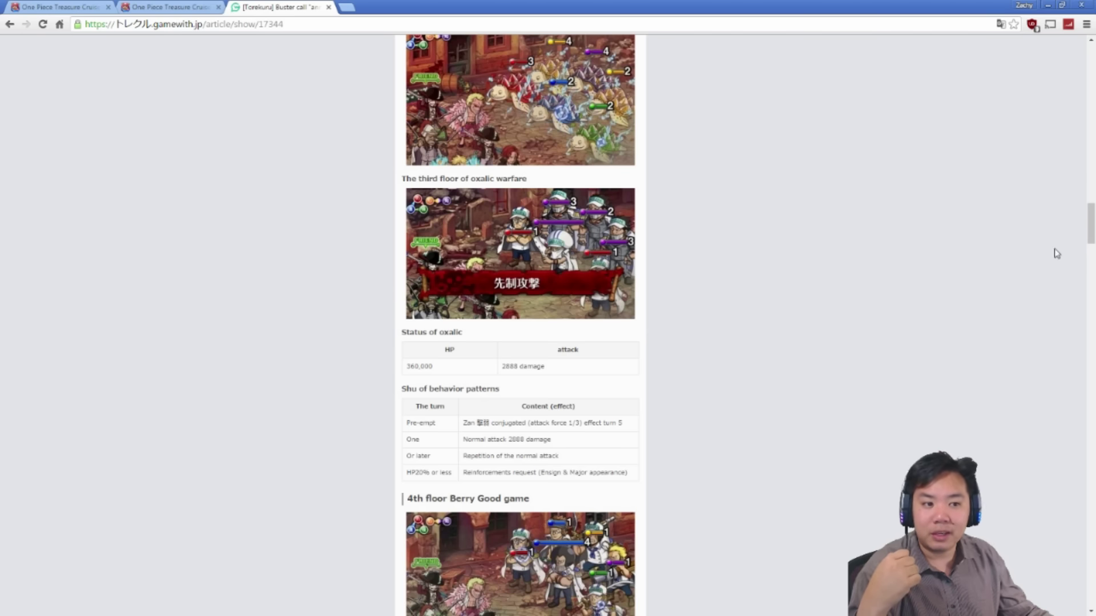
Step: Review the 4th floor Berry Good status and behavior patterns, including the effect of the surrounding Navy Ensigns
{"action": "left_click_drag", "start_coordinate": [1091, 225], "coordinate": [1091, 257]}
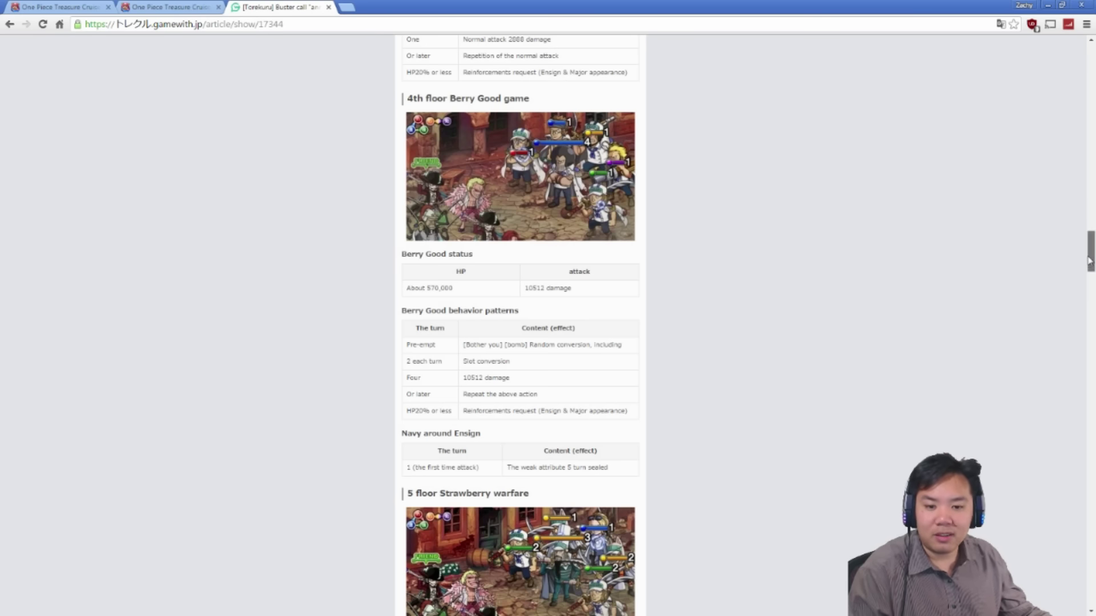
{"action": "left_click_drag", "start_coordinate": [1089, 261], "coordinate": [1092, 275]}
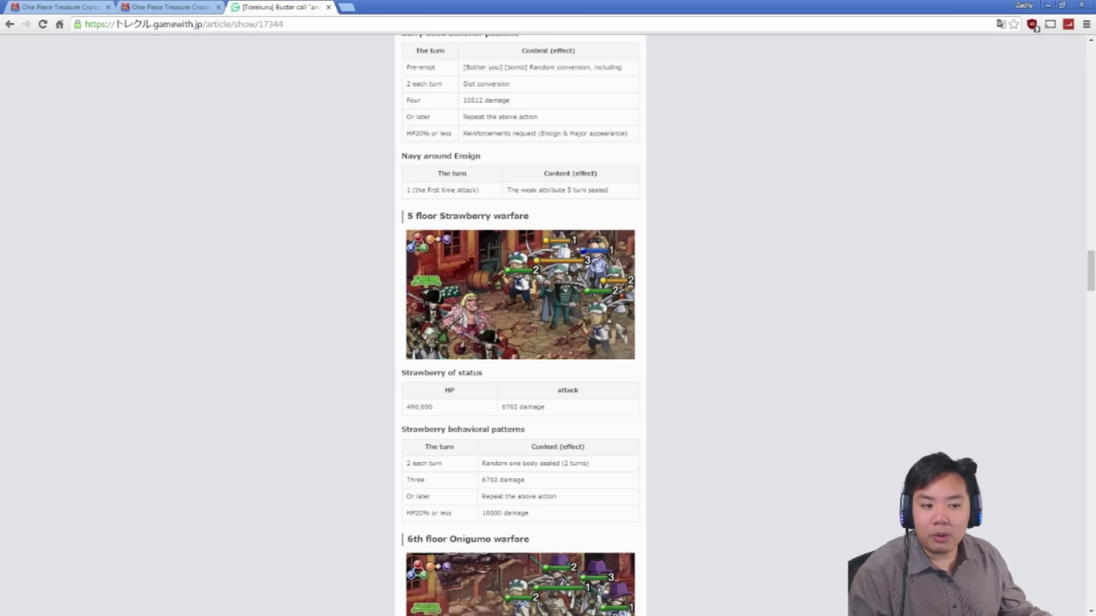
{"action": "left_click_drag", "start_coordinate": [1088, 282], "coordinate": [1087, 271]}
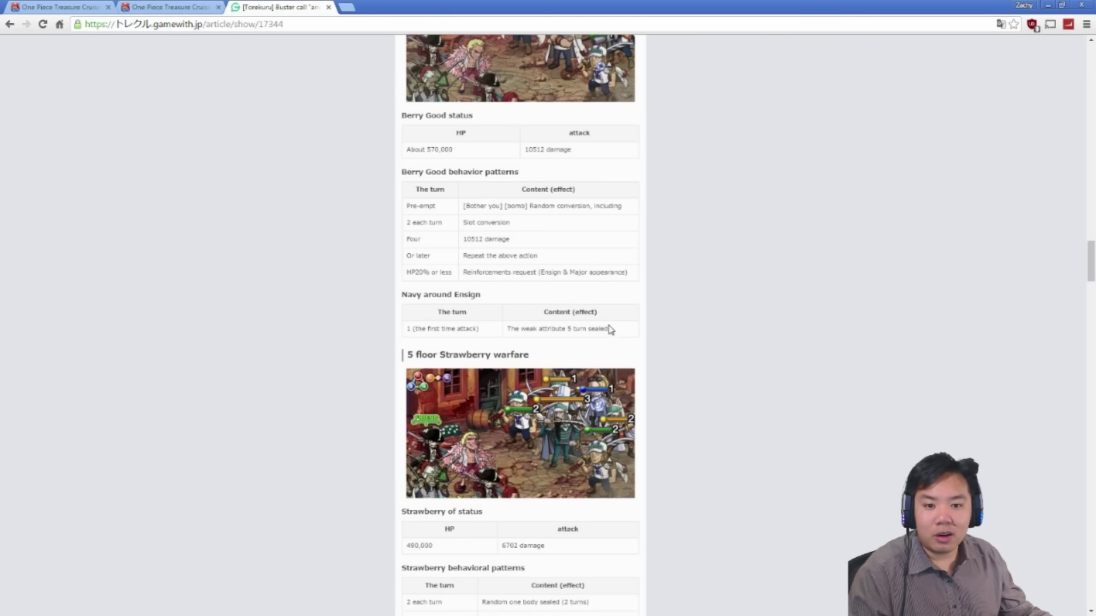
{"action": "left_click_drag", "start_coordinate": [610, 330], "coordinate": [508, 330]}
{"action": "left_click", "coordinate": [799, 378]}
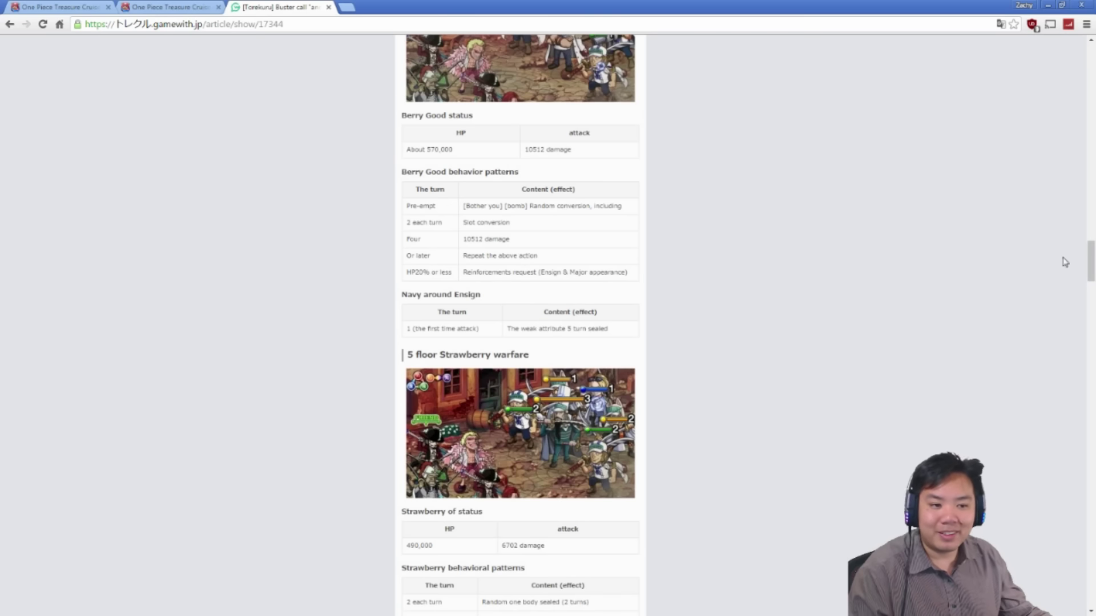
Step: Review Strawberry's HP, attack and each-turn sealing behavior in the 5th floor section
{"action": "mouse_move", "coordinate": [1088, 263]}
{"action": "left_mouse_down"}
{"action": "mouse_move", "coordinate": [1088, 249]}
{"action": "mouse_move", "coordinate": [1092, 284]}
{"action": "left_mouse_up"}
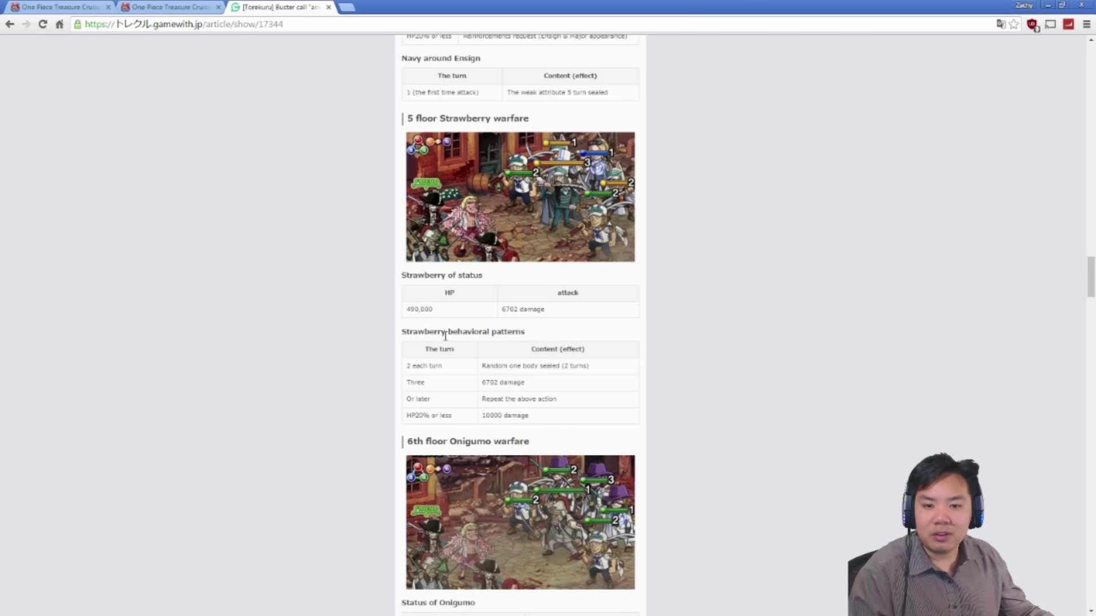
{"action": "left_click_drag", "start_coordinate": [494, 304], "coordinate": [594, 302]}
{"action": "left_click", "coordinate": [588, 318]}
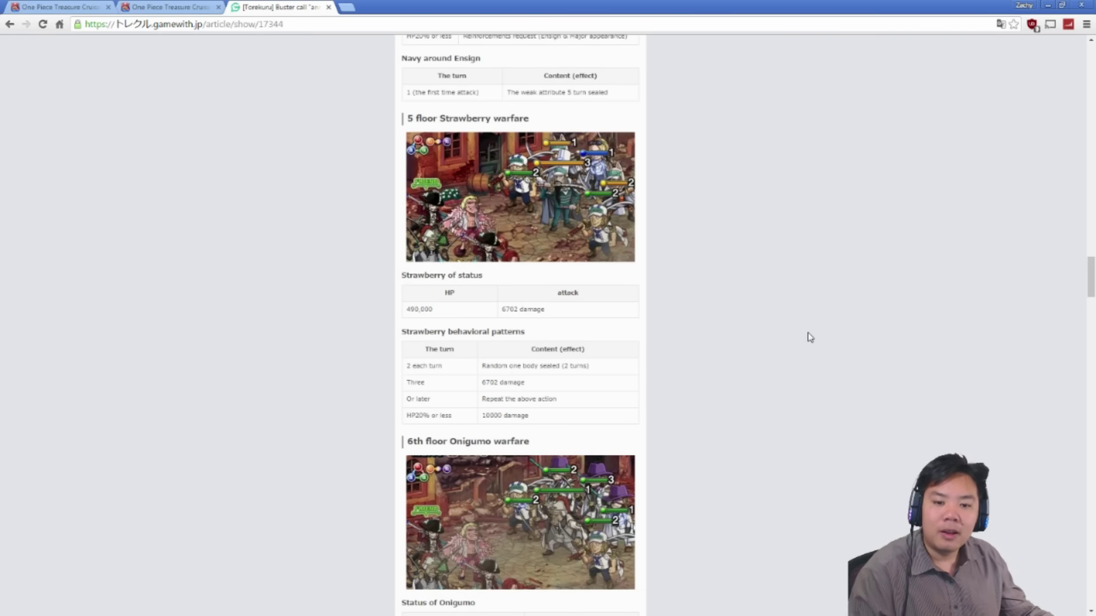
{"action": "left_click_drag", "start_coordinate": [403, 370], "coordinate": [531, 351]}
{"action": "left_click", "coordinate": [606, 372]}
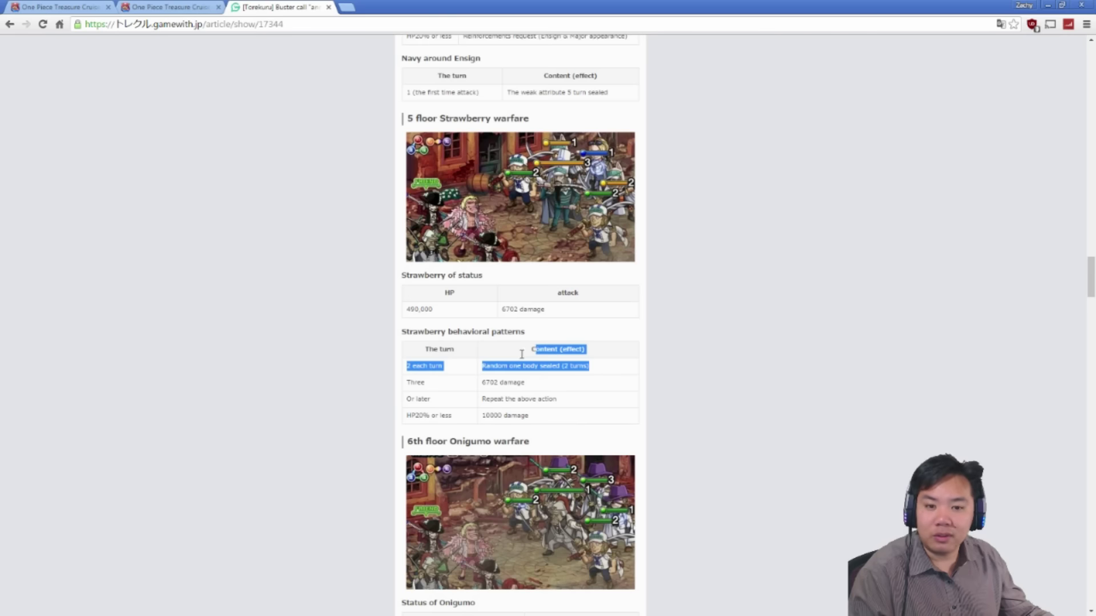
{"action": "left_click", "coordinate": [597, 379]}
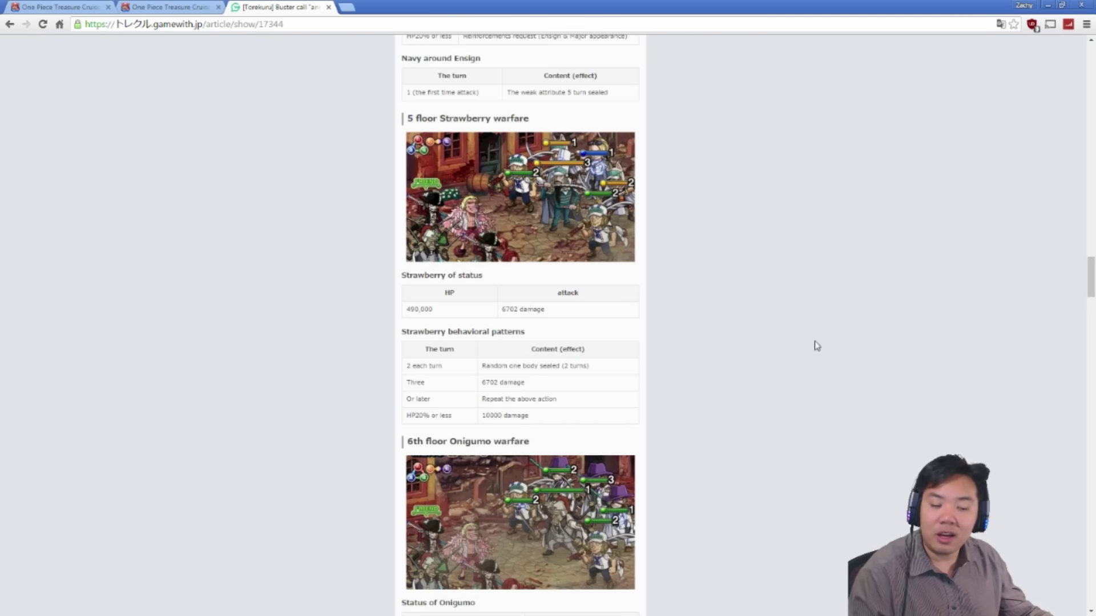
{"action": "left_click_drag", "start_coordinate": [1090, 287], "coordinate": [1090, 288]}
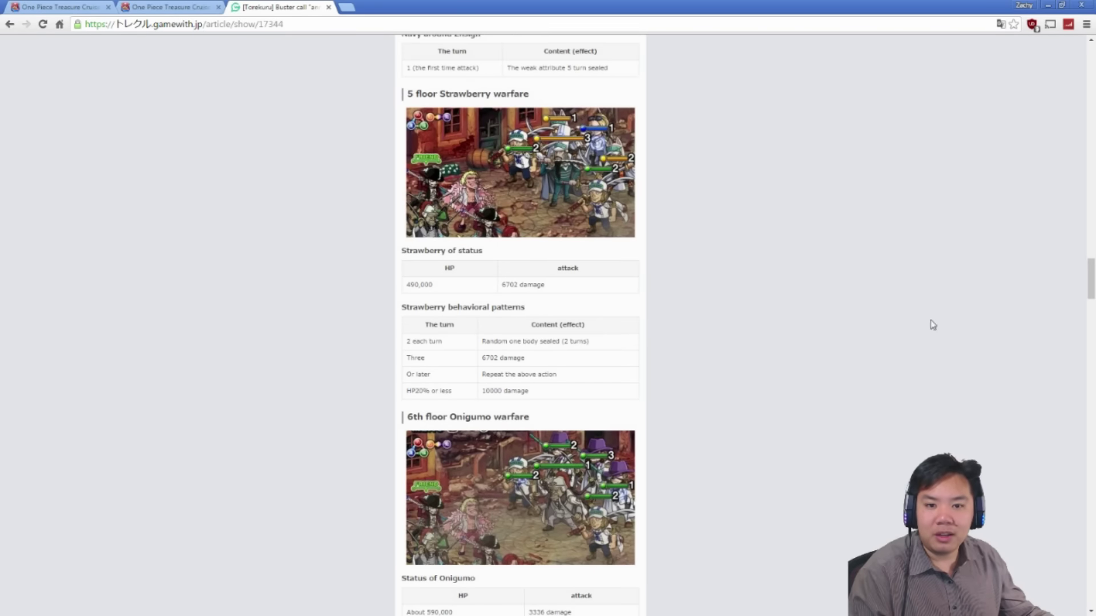
Step: Examine Onigumo's status and the random seal effects in the 6th floor behavior patterns
{"action": "left_click_drag", "start_coordinate": [1092, 283], "coordinate": [1092, 303]}
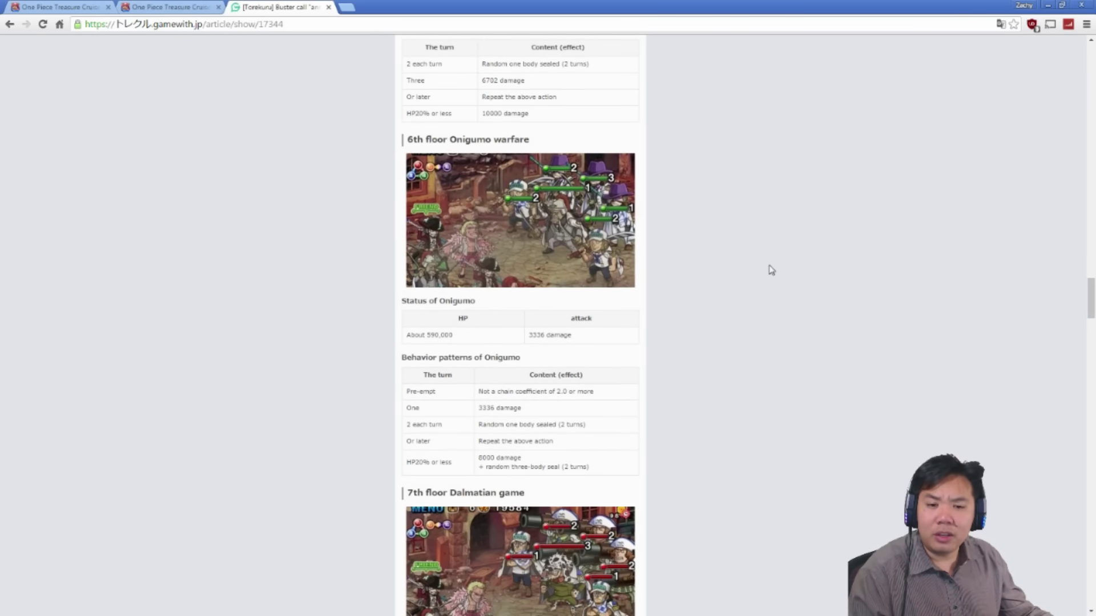
{"action": "double_click", "coordinate": [438, 339]}
{"action": "left_click", "coordinate": [508, 343]}
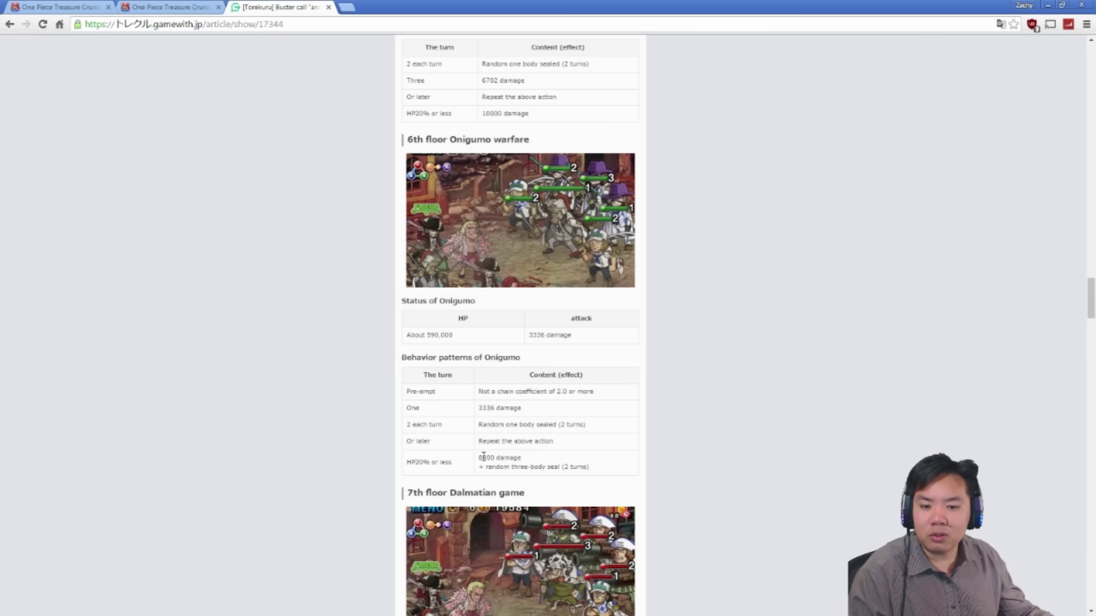
{"action": "left_click_drag", "start_coordinate": [483, 457], "coordinate": [477, 425]}
{"action": "left_click", "coordinate": [614, 469]}
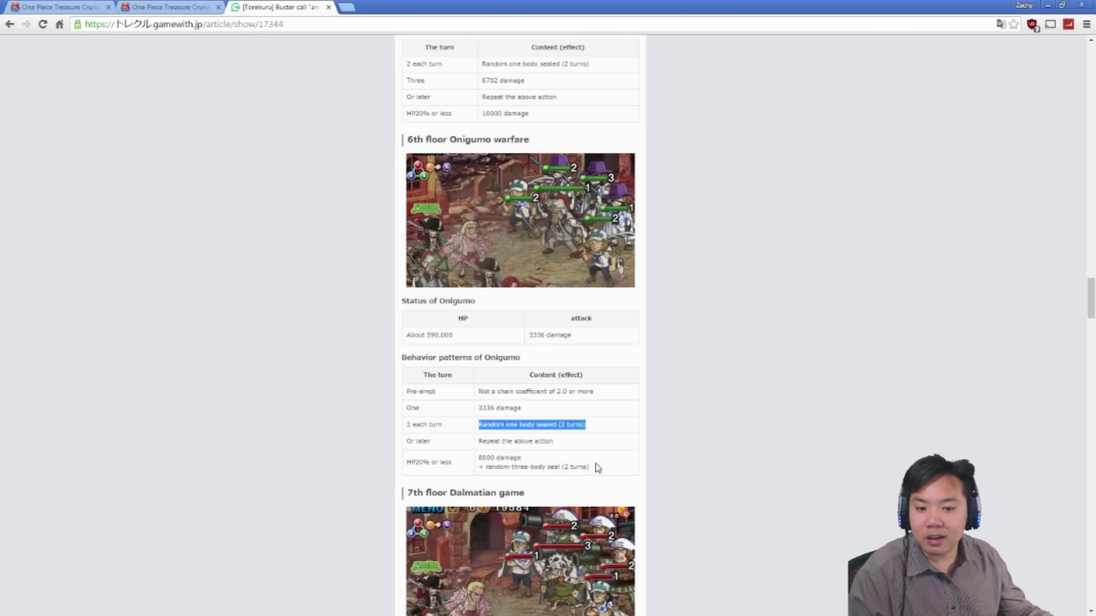
{"action": "left_click_drag", "start_coordinate": [599, 468], "coordinate": [477, 467]}
{"action": "left_click", "coordinate": [468, 442]}
{"action": "left_click_drag", "start_coordinate": [583, 436], "coordinate": [596, 430]}
{"action": "left_click", "coordinate": [601, 431]}
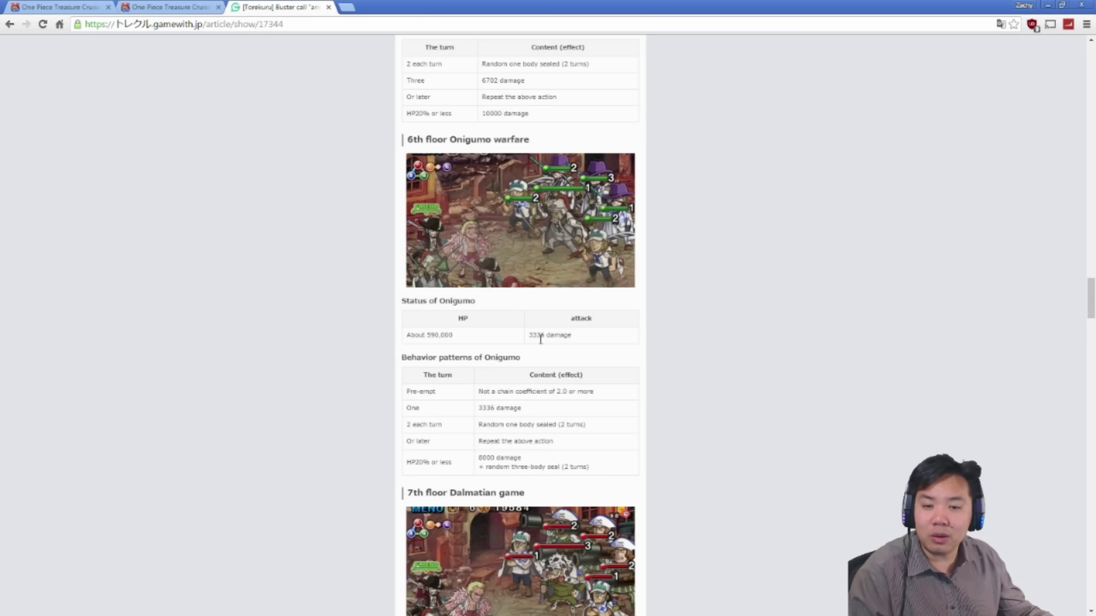
Step: Examine the pre-emptive chain coefficient restriction in Onigumo's behavior patterns
{"action": "triple_click", "coordinate": [565, 376]}
{"action": "left_click", "coordinate": [729, 352]}
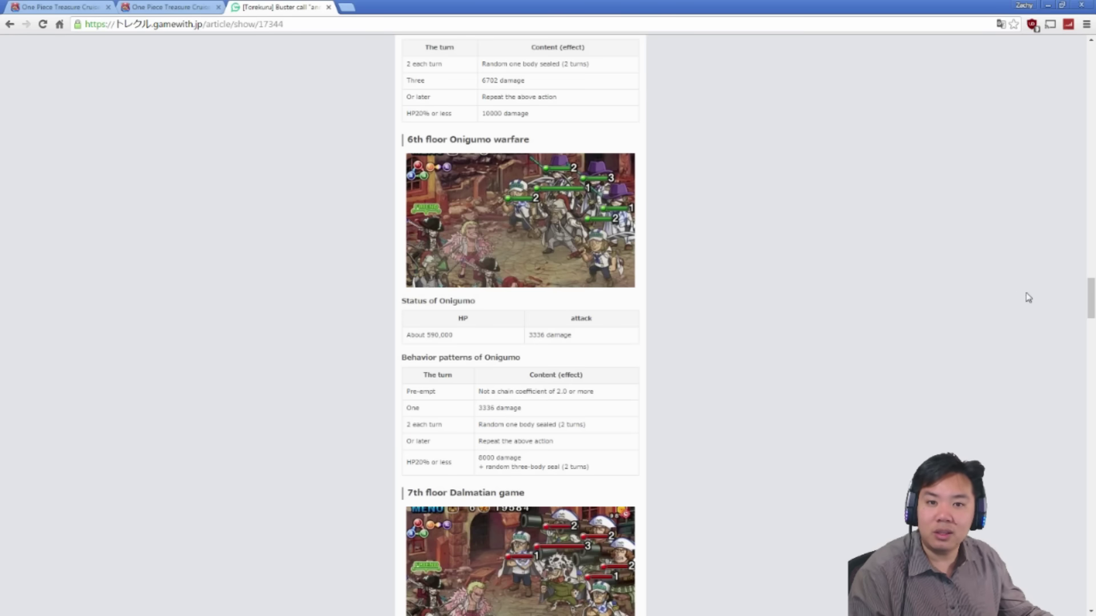
{"action": "left_click_drag", "start_coordinate": [503, 392], "coordinate": [577, 393]}
{"action": "left_click", "coordinate": [692, 407]}
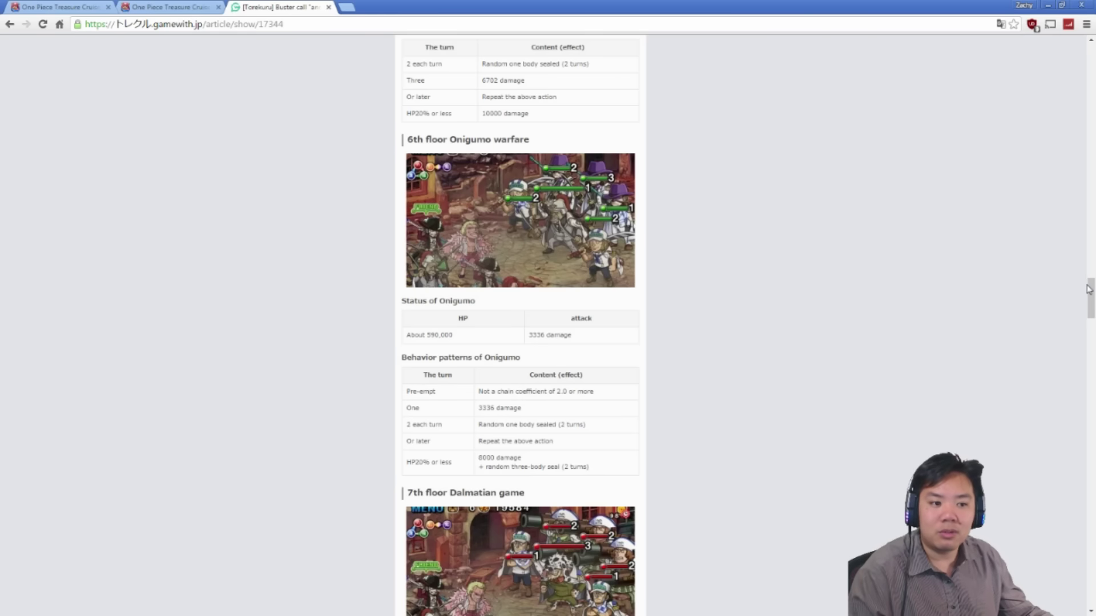
Step: Review the 7th floor Dalmatian's status and behavior patterns, and the 8th floor flying squirrel's HP
{"action": "left_click_drag", "start_coordinate": [1091, 302], "coordinate": [1091, 324]}
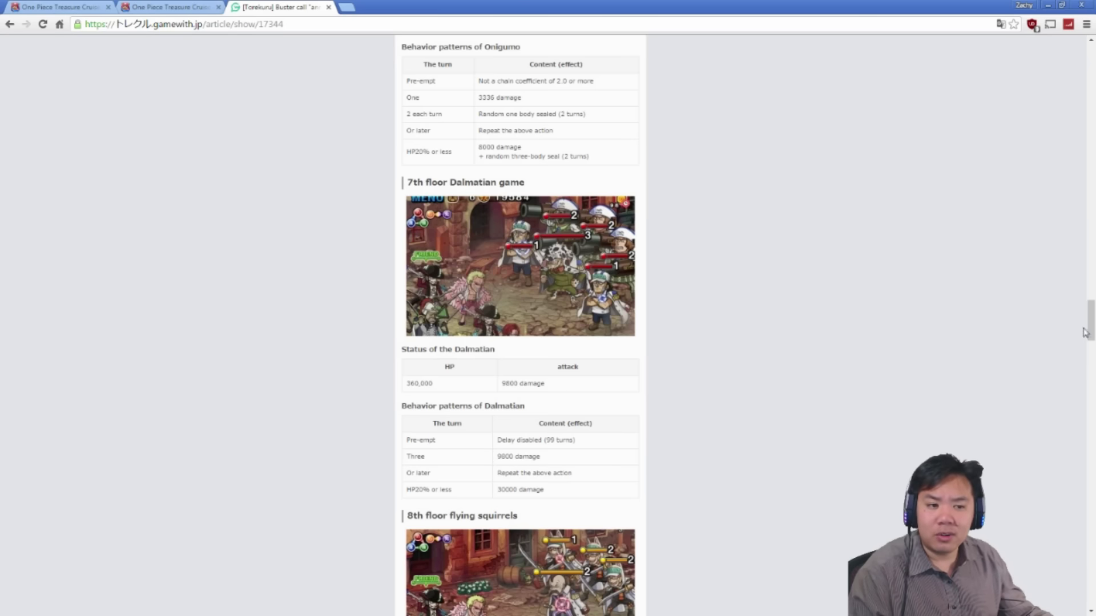
{"action": "scroll", "coordinate": [1090, 317], "scroll_direction": "down", "scroll_amount": 1}
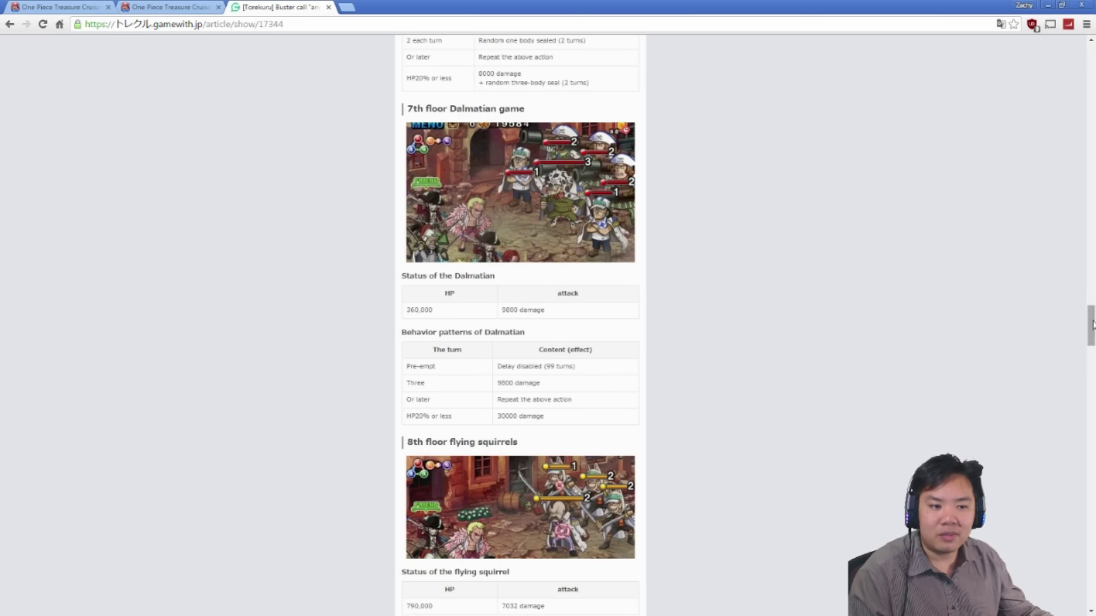
{"action": "left_click_drag", "start_coordinate": [1089, 325], "coordinate": [1091, 349]}
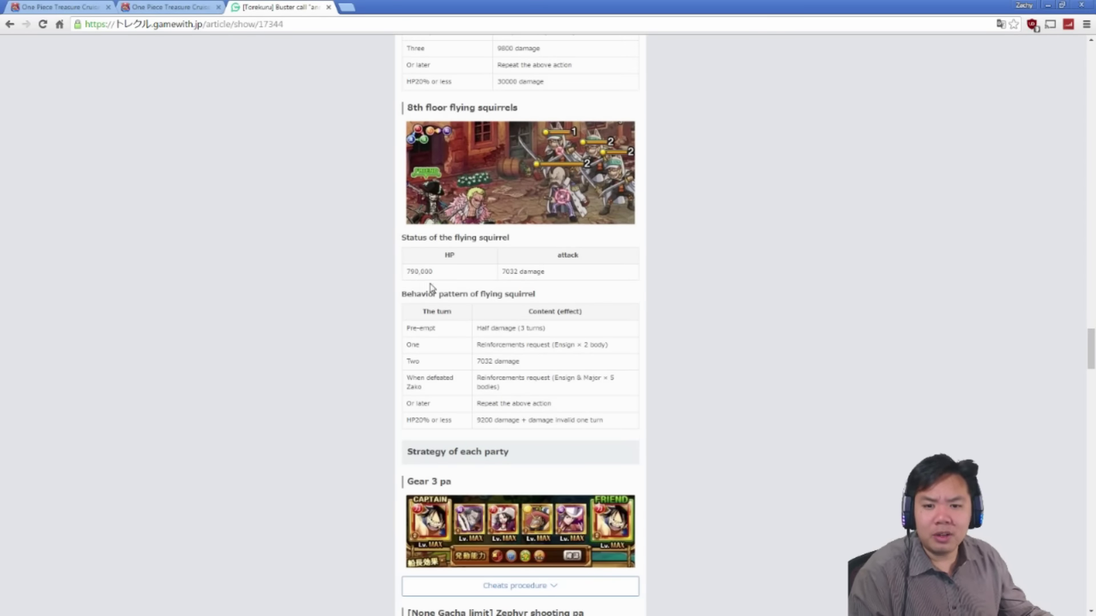
{"action": "left_click_drag", "start_coordinate": [434, 288], "coordinate": [365, 282]}
{"action": "left_click", "coordinate": [654, 292]}
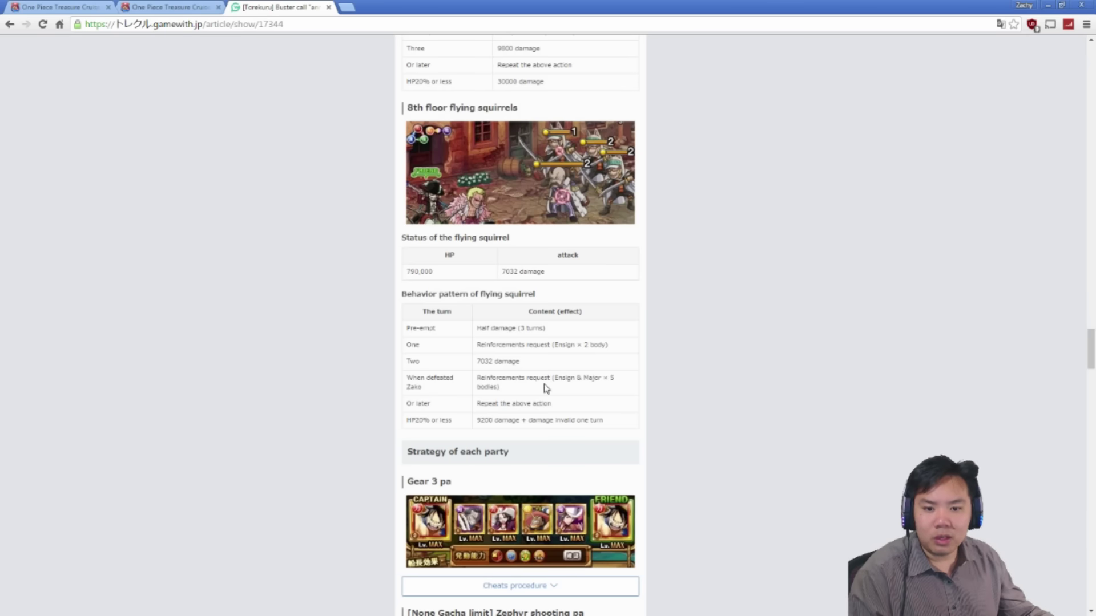
Step: Examine the flying squirrel's reinforcement requests and its low-HP action in the 8th floor behavior patterns
{"action": "left_click_drag", "start_coordinate": [479, 345], "coordinate": [600, 345]}
{"action": "left_click", "coordinate": [599, 346]}
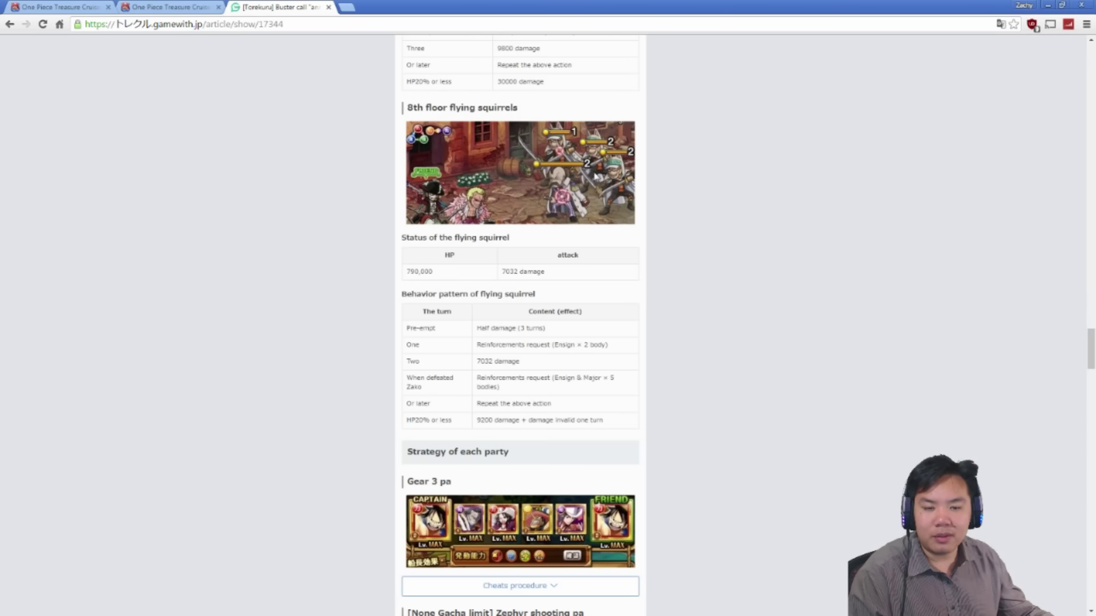
{"action": "left_click_drag", "start_coordinate": [478, 345], "coordinate": [608, 345]}
{"action": "left_click", "coordinate": [742, 349]}
{"action": "left_click_drag", "start_coordinate": [493, 378], "coordinate": [589, 382]}
{"action": "left_click", "coordinate": [718, 403]}
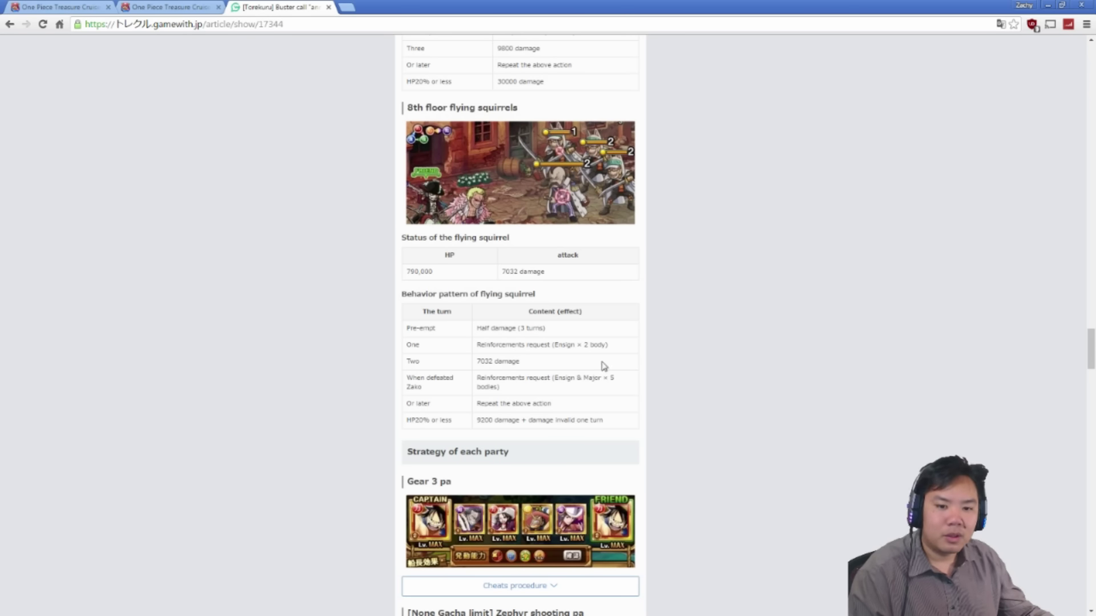
{"action": "triple_click", "coordinate": [494, 422]}
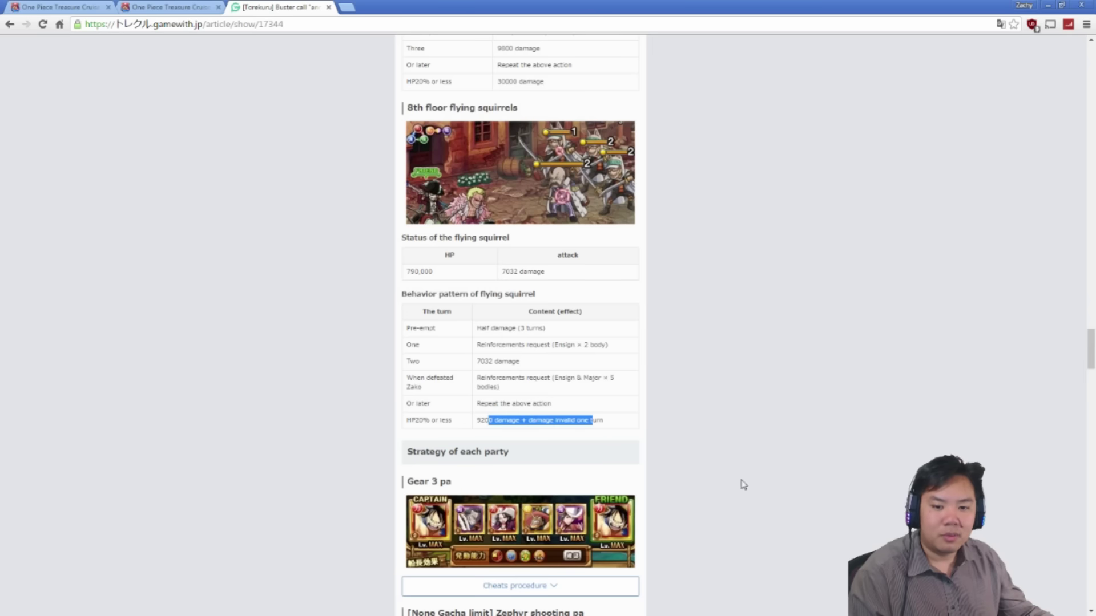
{"action": "left_click", "coordinate": [820, 408]}
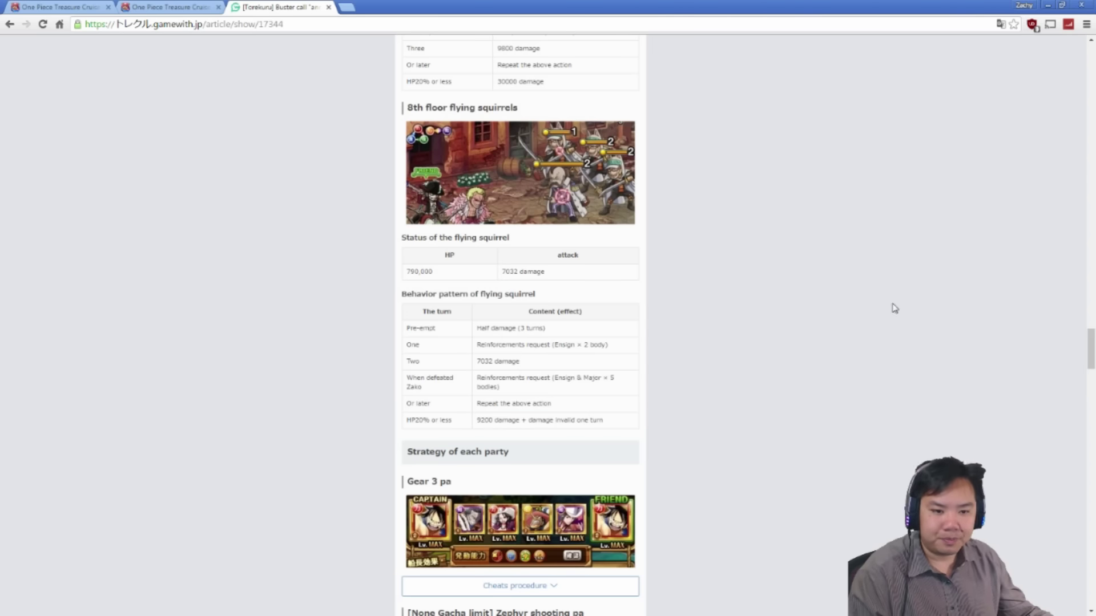
Step: Switch to the One Piece Treasure Cruise damage calculator and view the details of team members Rob Lucci and Sir Crocodile
{"action": "left_click", "coordinate": [102, 7]}
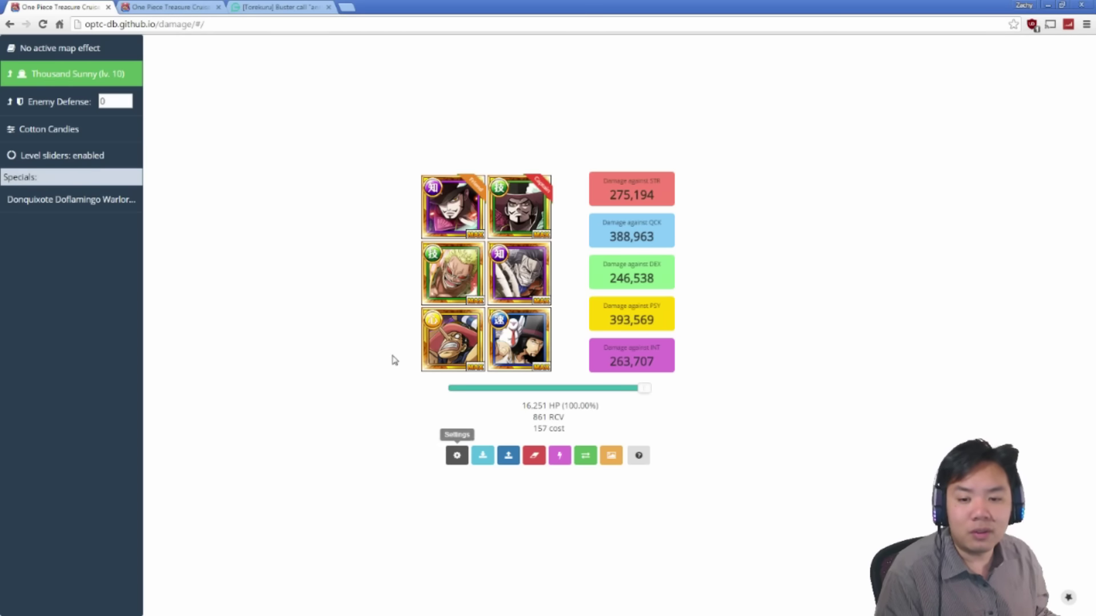
{"action": "mouse_move", "coordinate": [457, 361]}
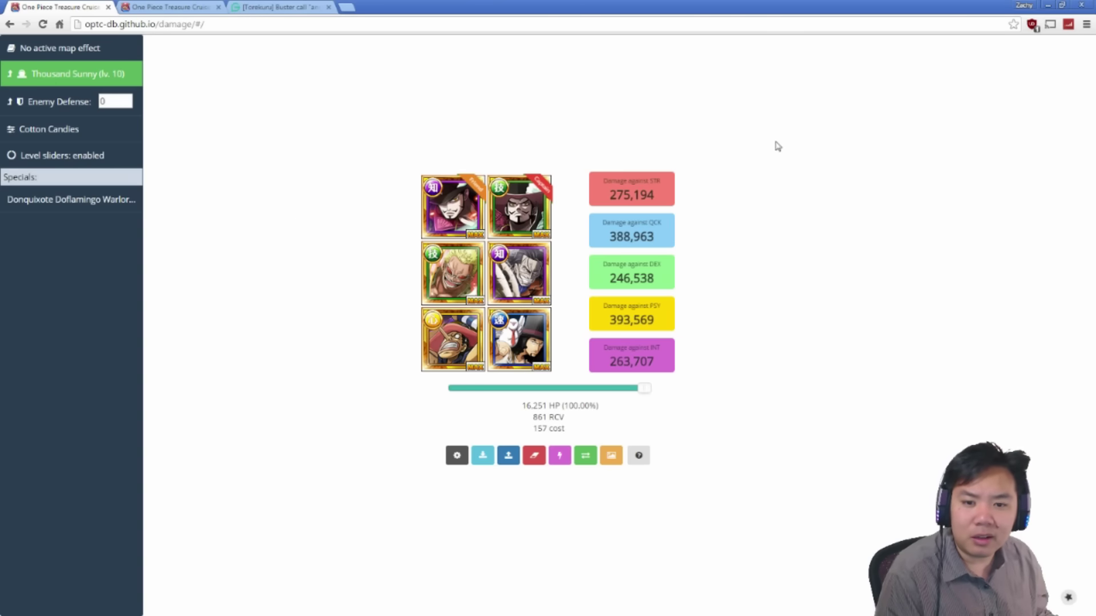
{"action": "mouse_move", "coordinate": [524, 350]}
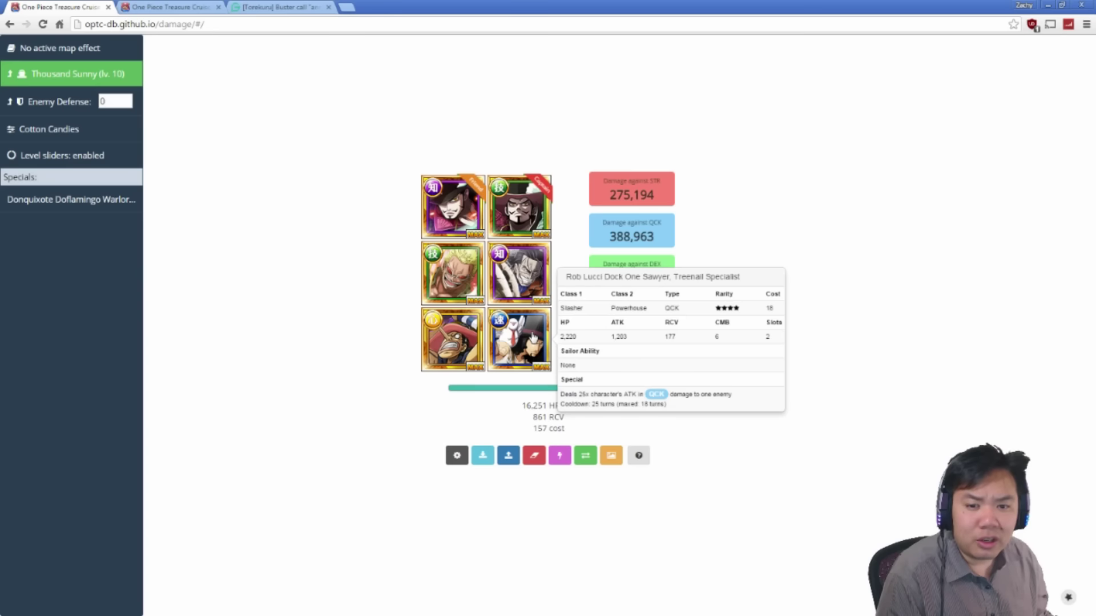
{"action": "mouse_move", "coordinate": [512, 271]}
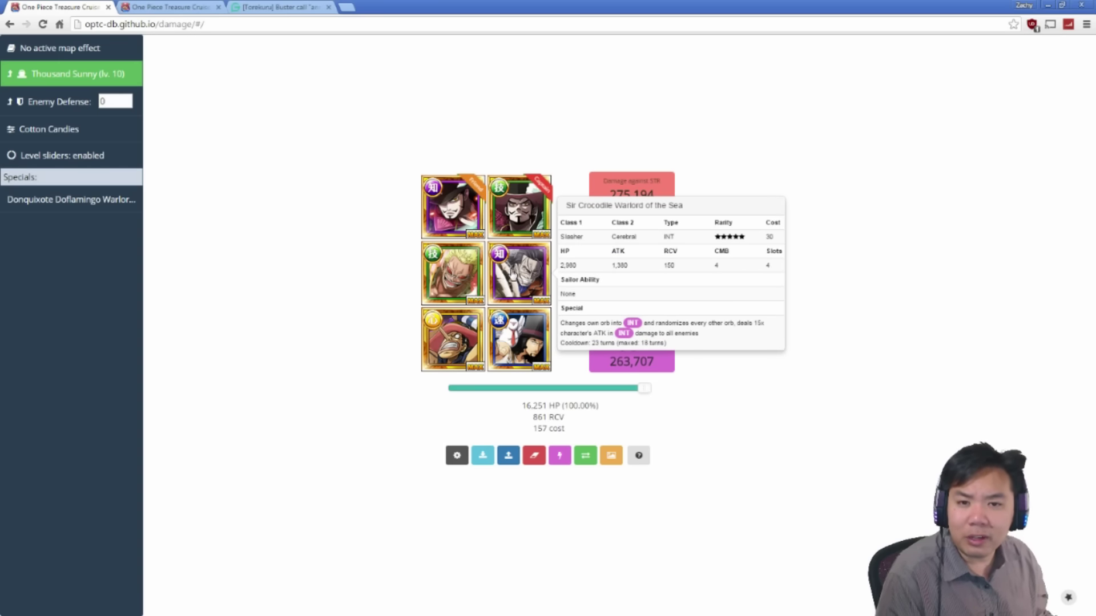
Step: Load the saved team "Buster Call 2 - Gear 3 + Sadie, Anyone" and view the details of members Aokiji and Sadie
{"action": "mouse_move", "coordinate": [472, 286]}
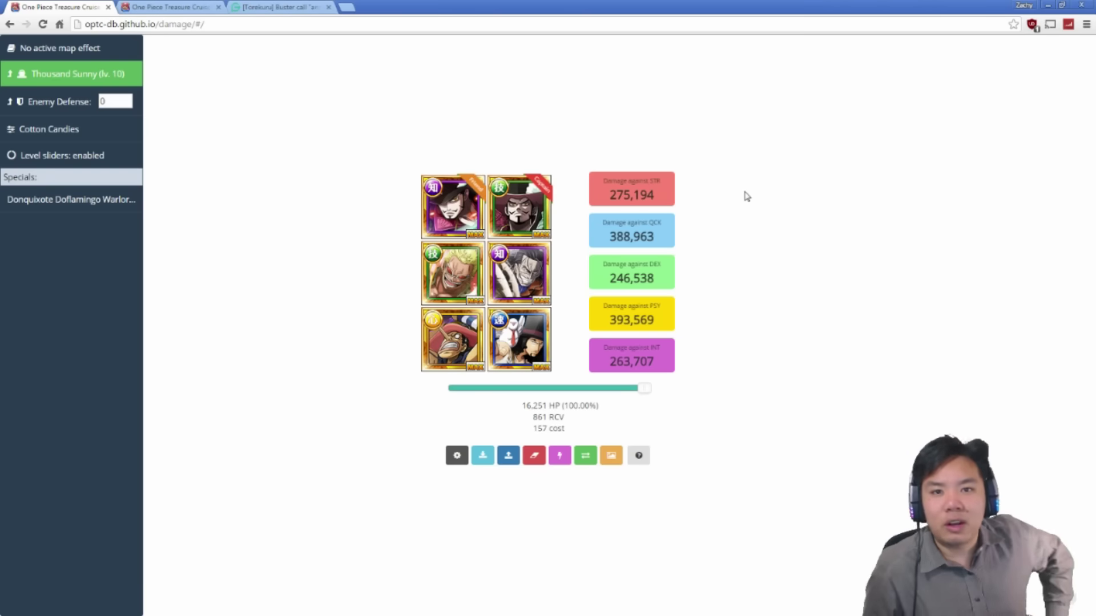
{"action": "left_click", "coordinate": [517, 463]}
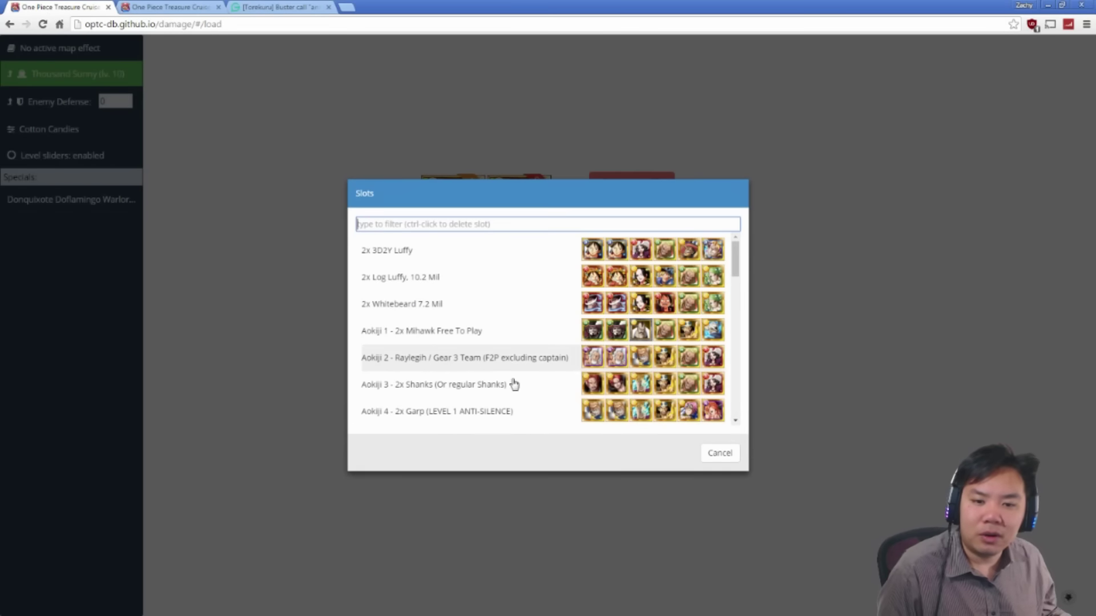
{"action": "scroll", "coordinate": [506, 386], "scroll_direction": "down", "scroll_amount": 3}
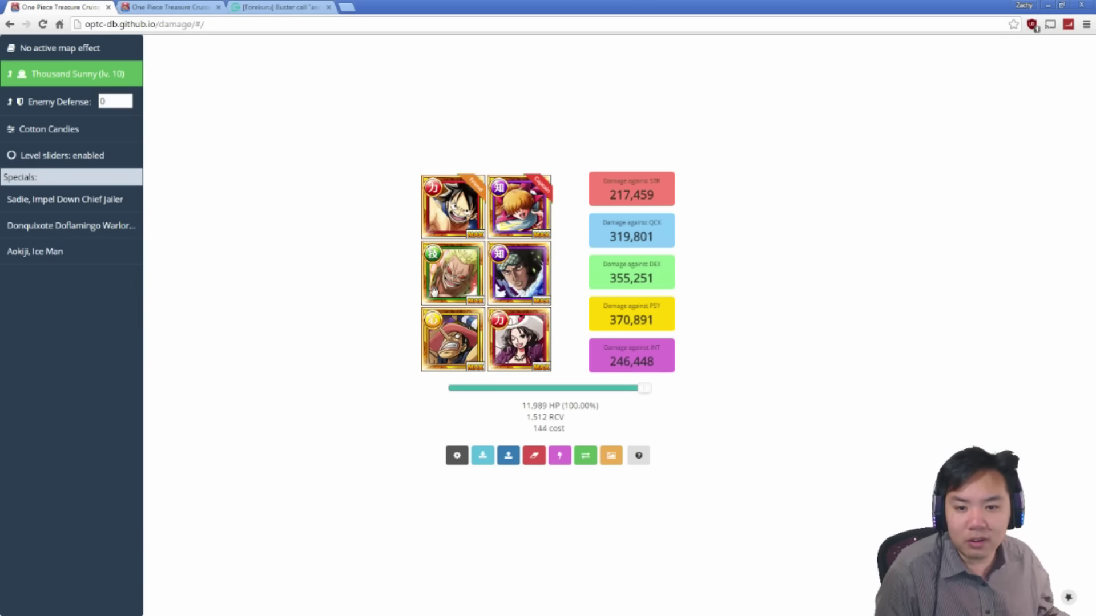
{"action": "mouse_move", "coordinate": [501, 290]}
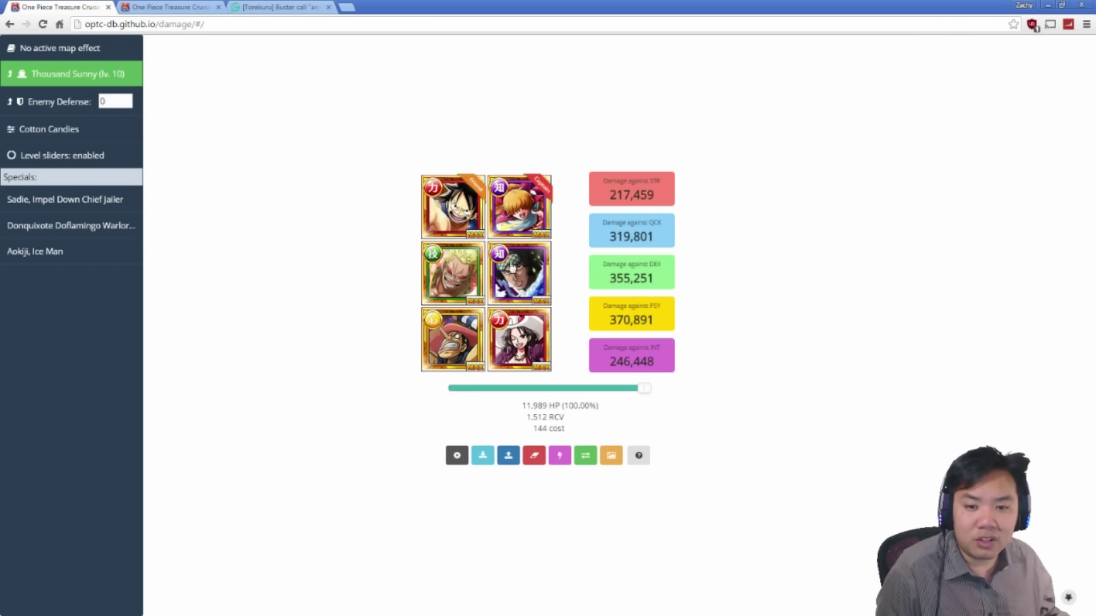
{"action": "mouse_move", "coordinate": [539, 285]}
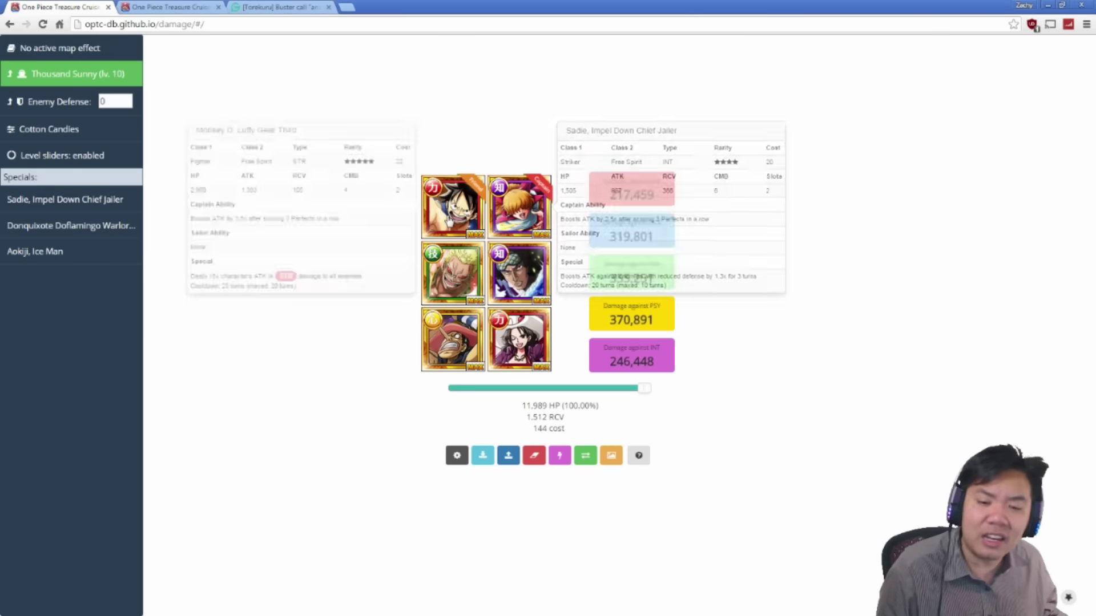
{"action": "mouse_move", "coordinate": [551, 220]}
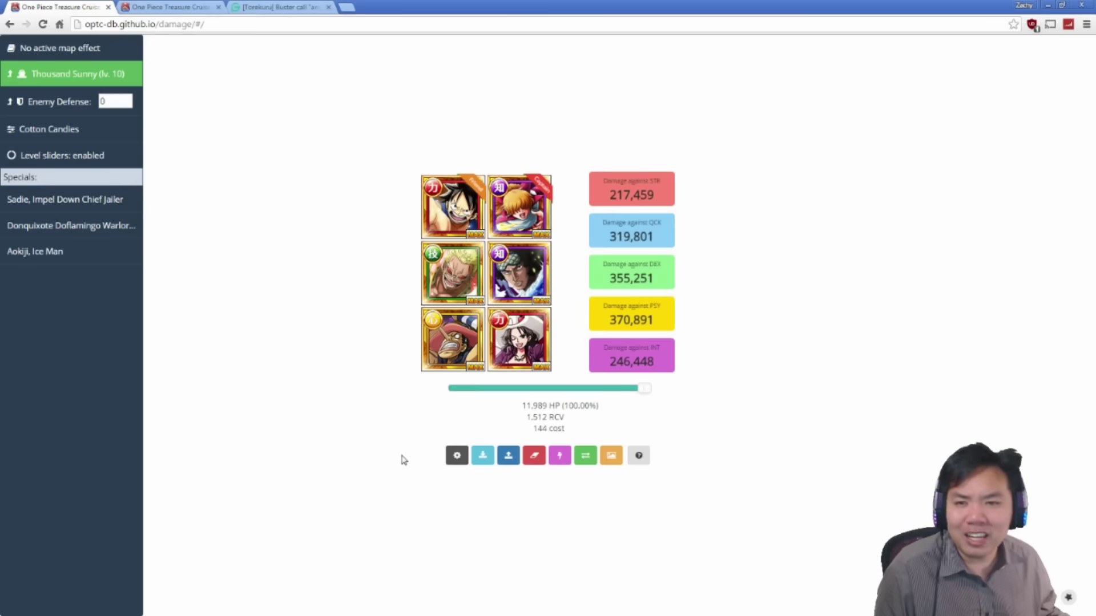
Step: Load the saved team "Buster Call 2 - Gear 3 Anyone" into the damage calculator
{"action": "left_click", "coordinate": [508, 457]}
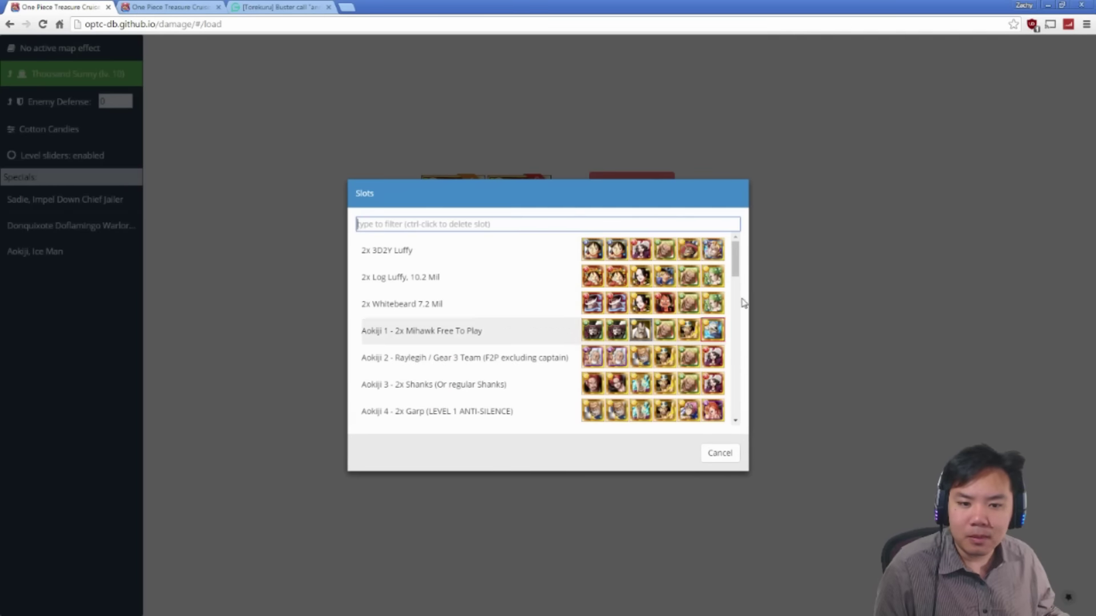
{"action": "scroll", "coordinate": [740, 299], "scroll_direction": "down", "scroll_amount": 3}
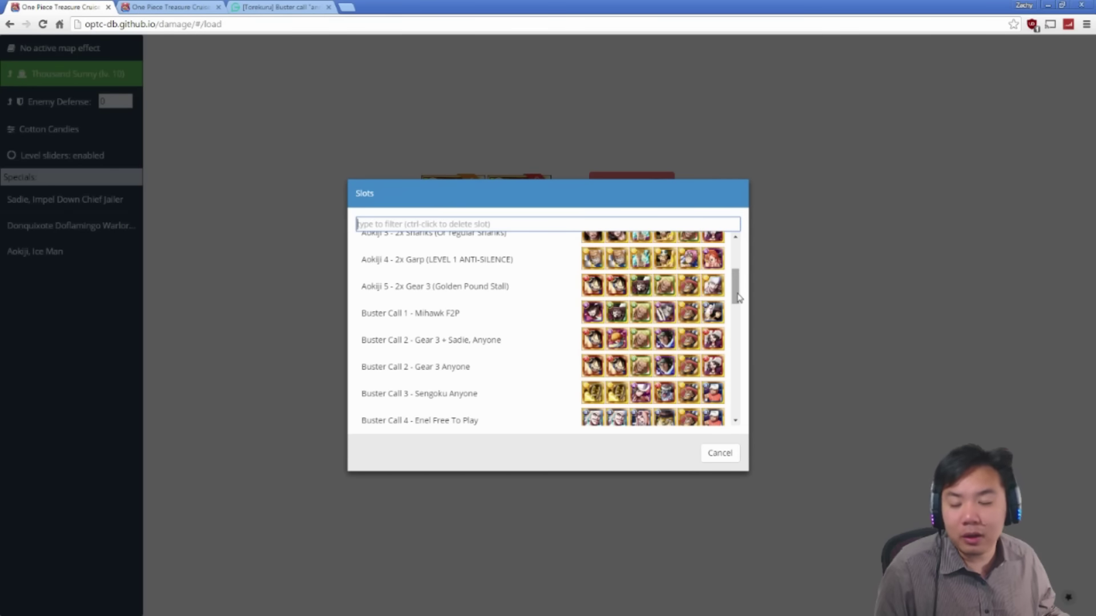
{"action": "left_click", "coordinate": [510, 380]}
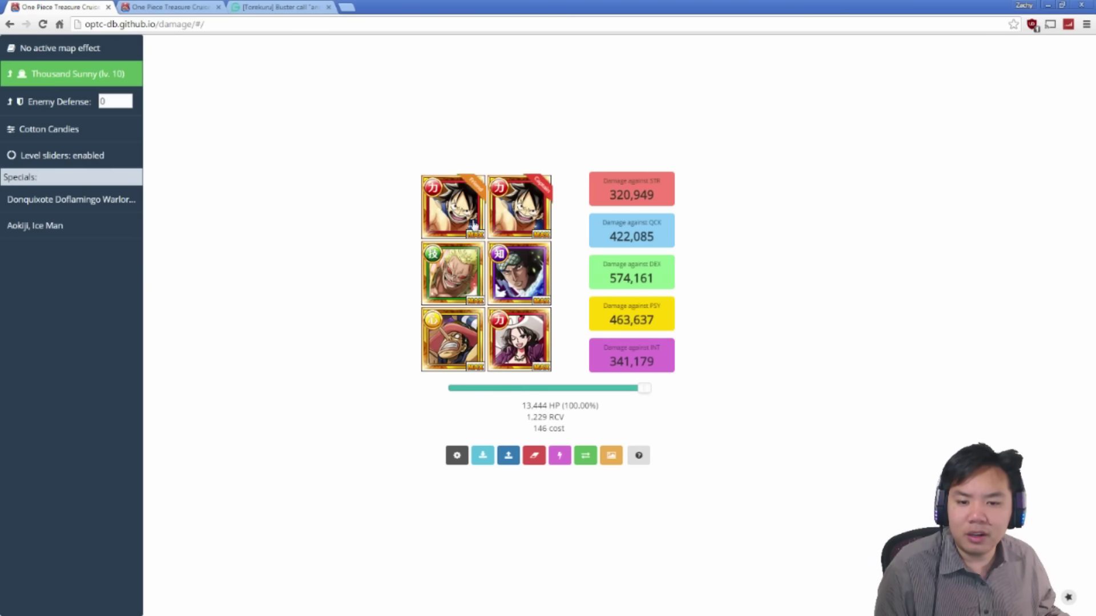
Step: Load the saved team "Buster Call 3 - Sengoku Anyone" and view the details of Sengoku and the STR crew member
{"action": "left_click", "coordinate": [512, 460]}
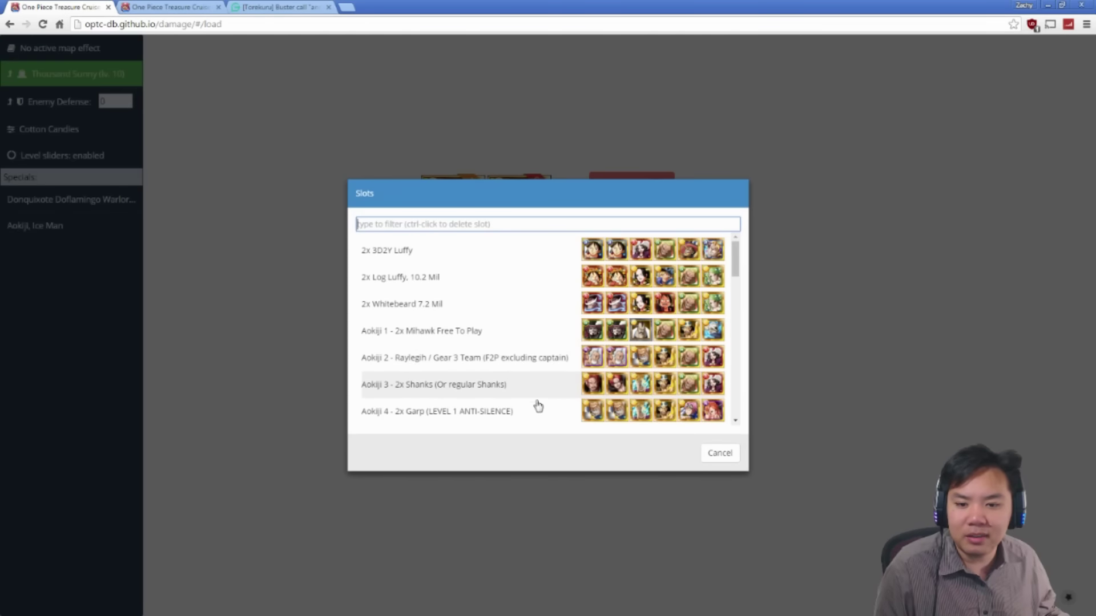
{"action": "left_click_drag", "start_coordinate": [735, 266], "coordinate": [735, 301]}
{"action": "left_click", "coordinate": [496, 358]}
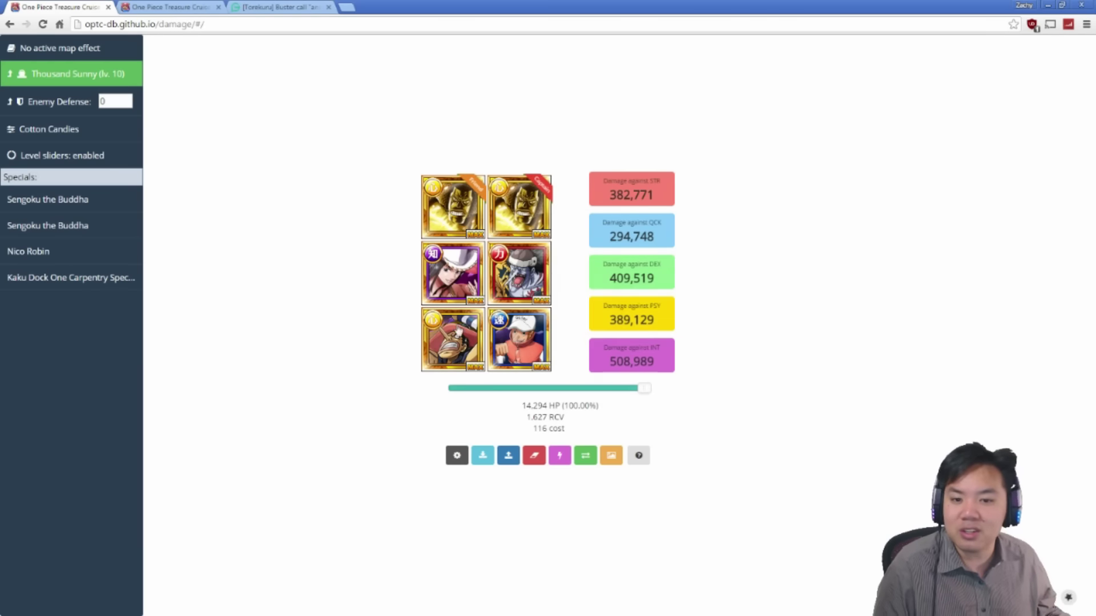
{"action": "mouse_move", "coordinate": [453, 231]}
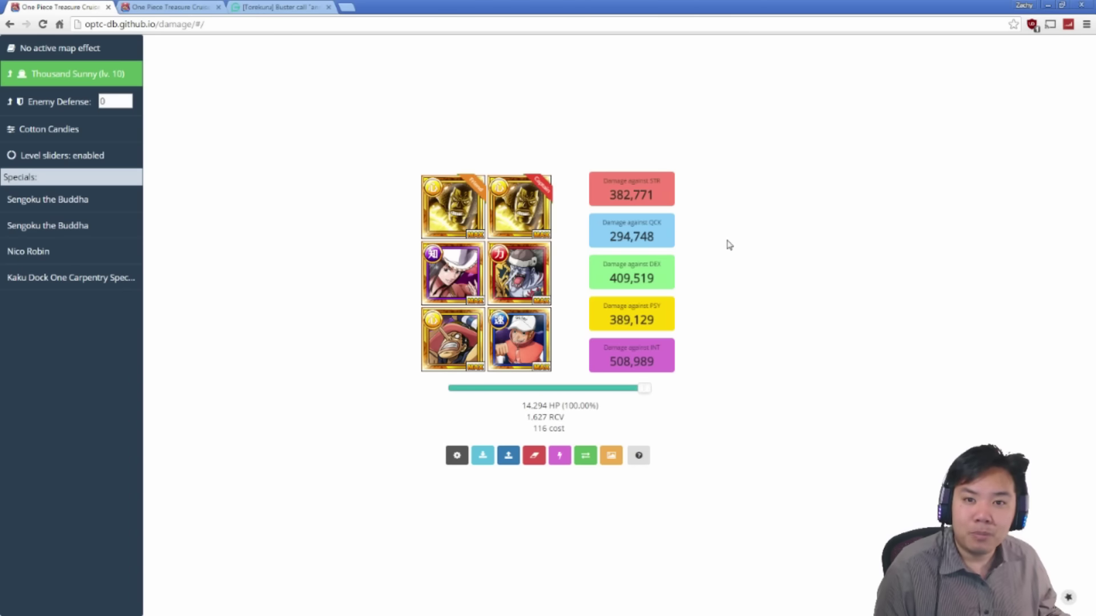
{"action": "mouse_move", "coordinate": [530, 280]}
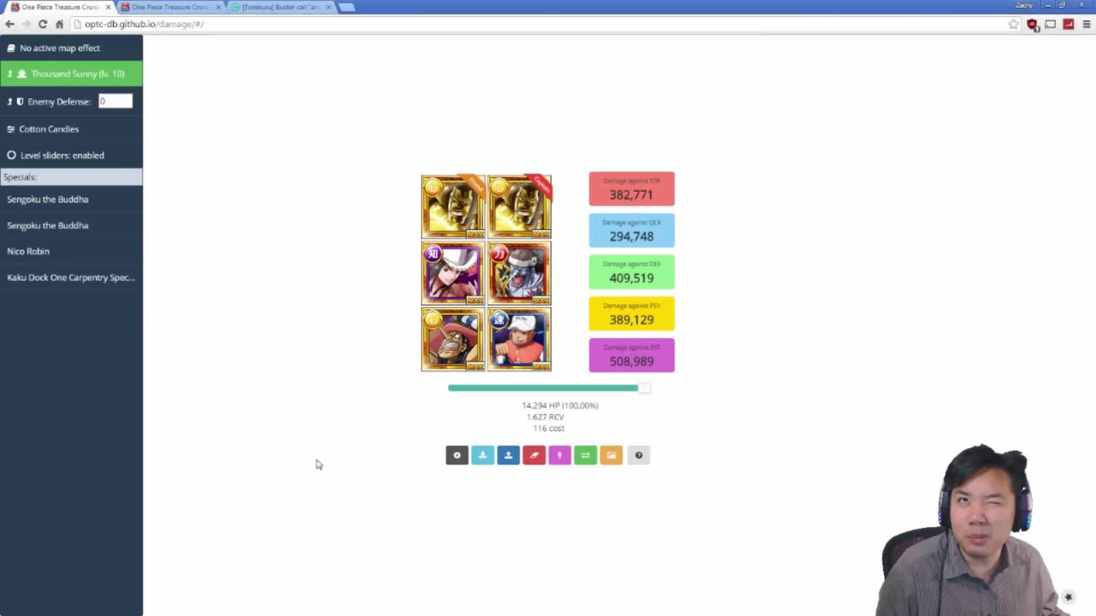
Step: Load the saved team "Buster Call 4 - Enel Free To Play" and view its captain's details
{"action": "left_click", "coordinate": [508, 456]}
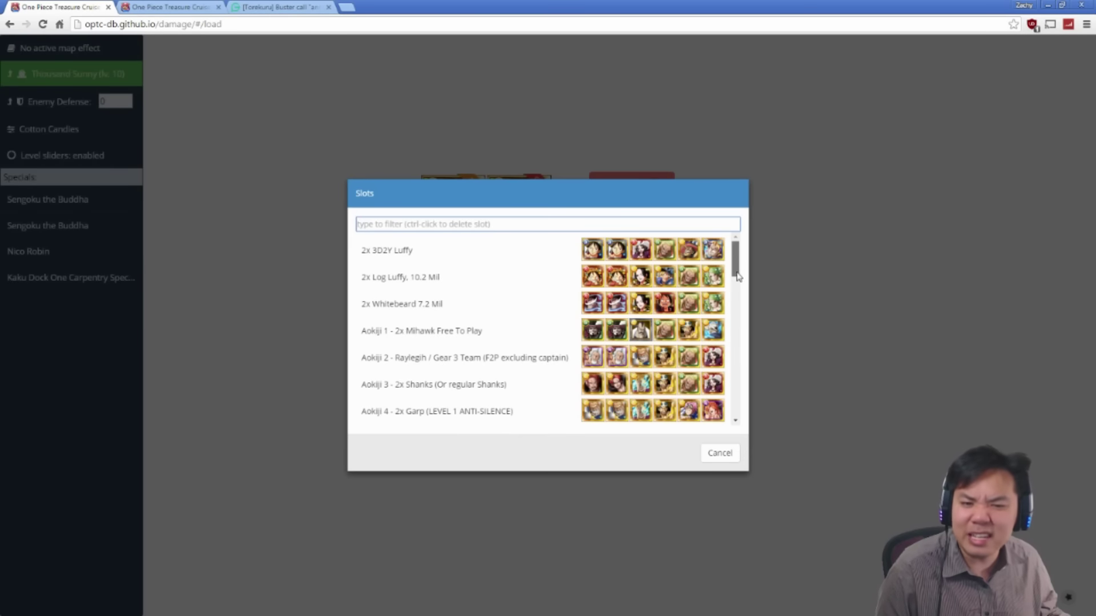
{"action": "scroll", "coordinate": [738, 279], "scroll_direction": "down", "scroll_amount": 3}
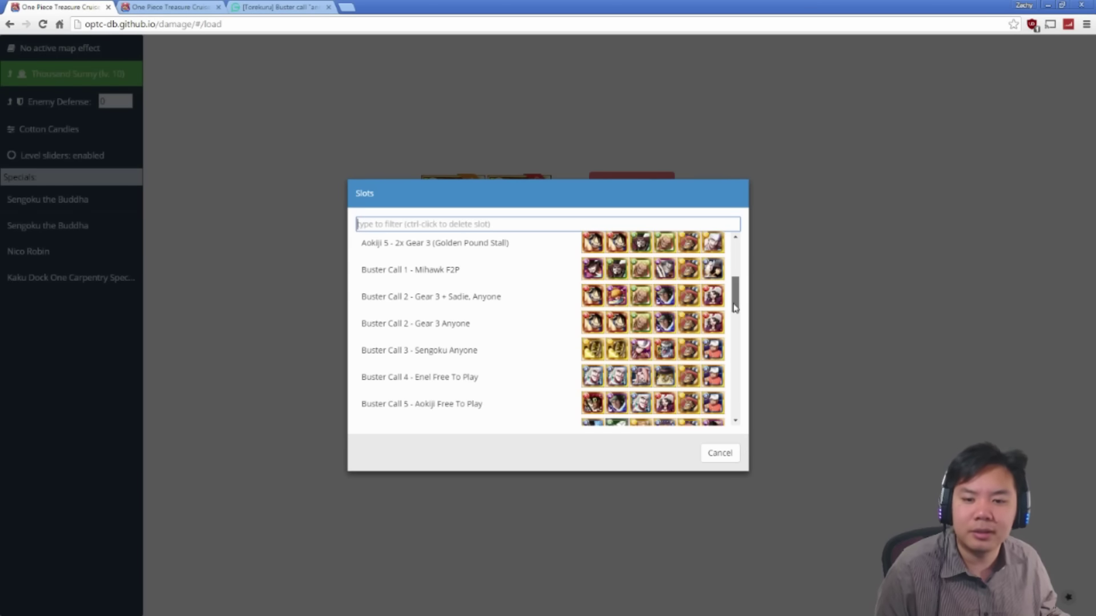
{"action": "left_click", "coordinate": [499, 378]}
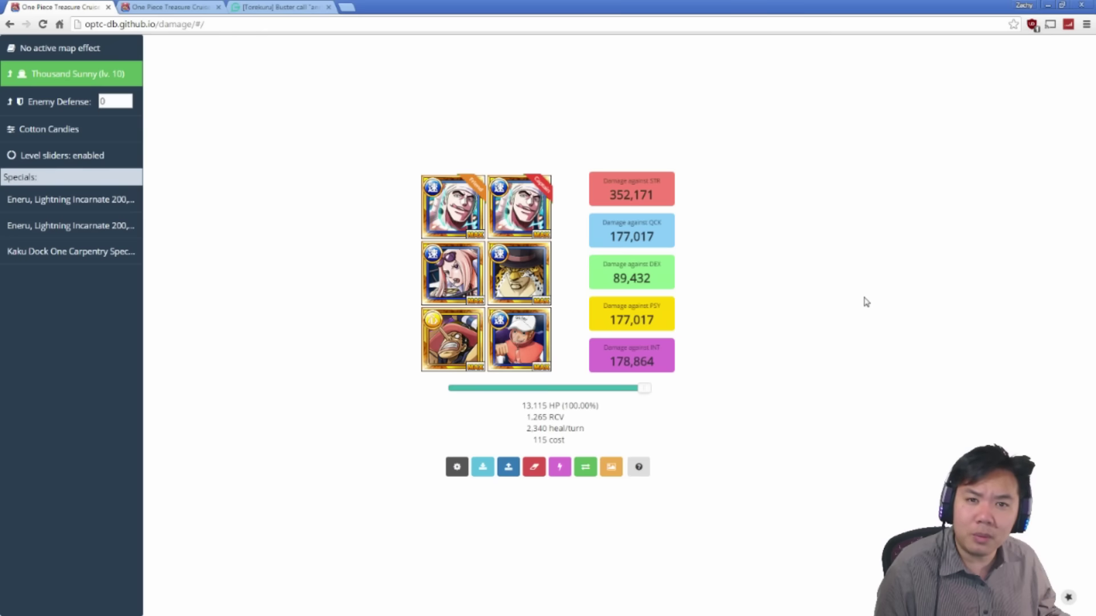
{"action": "mouse_move", "coordinate": [520, 207]}
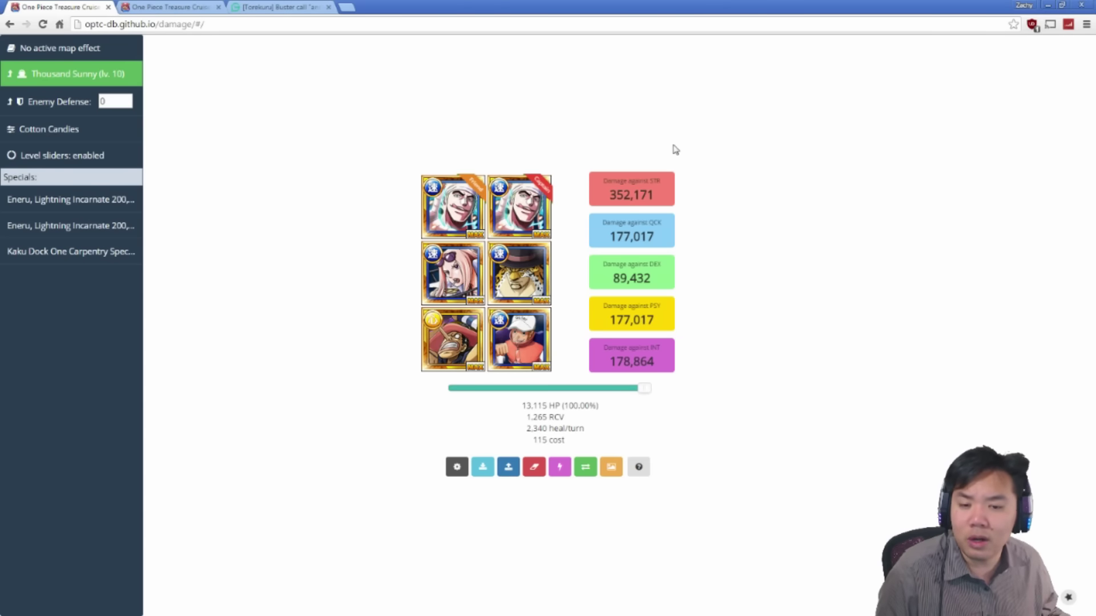
Step: Switch to the GameWith Buster Call article and highlight Onigumo's turn-one damage in the 6th floor behavior patterns
{"action": "left_click", "coordinate": [255, 6]}
{"action": "scroll", "coordinate": [682, 254], "scroll_direction": "up", "scroll_amount": 15}
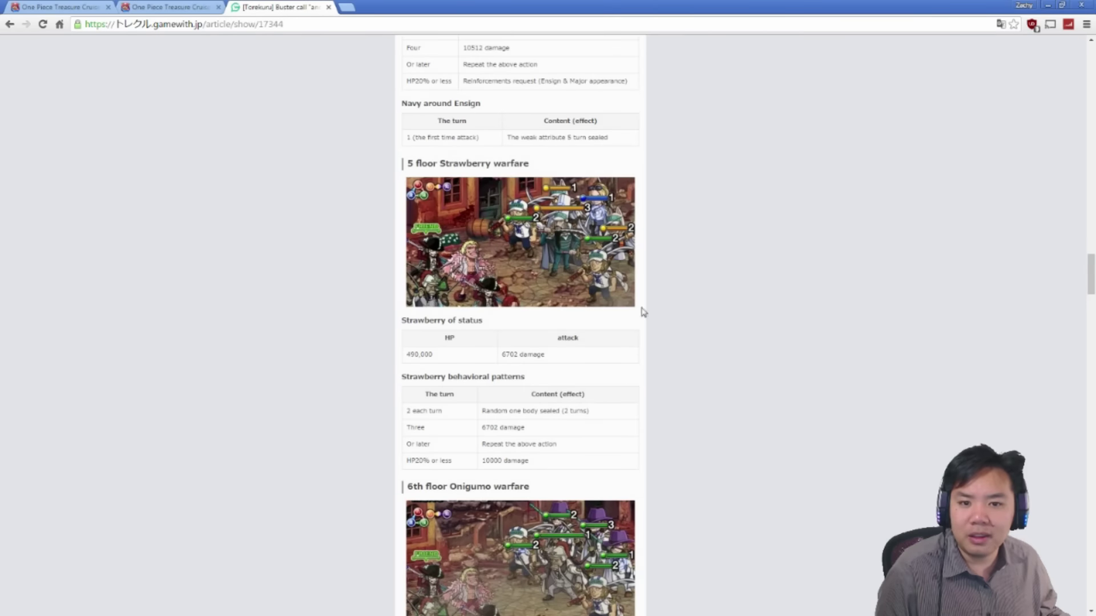
{"action": "scroll", "coordinate": [624, 314], "scroll_direction": "down", "scroll_amount": 3}
{"action": "scroll", "coordinate": [543, 396], "scroll_direction": "down", "scroll_amount": 3}
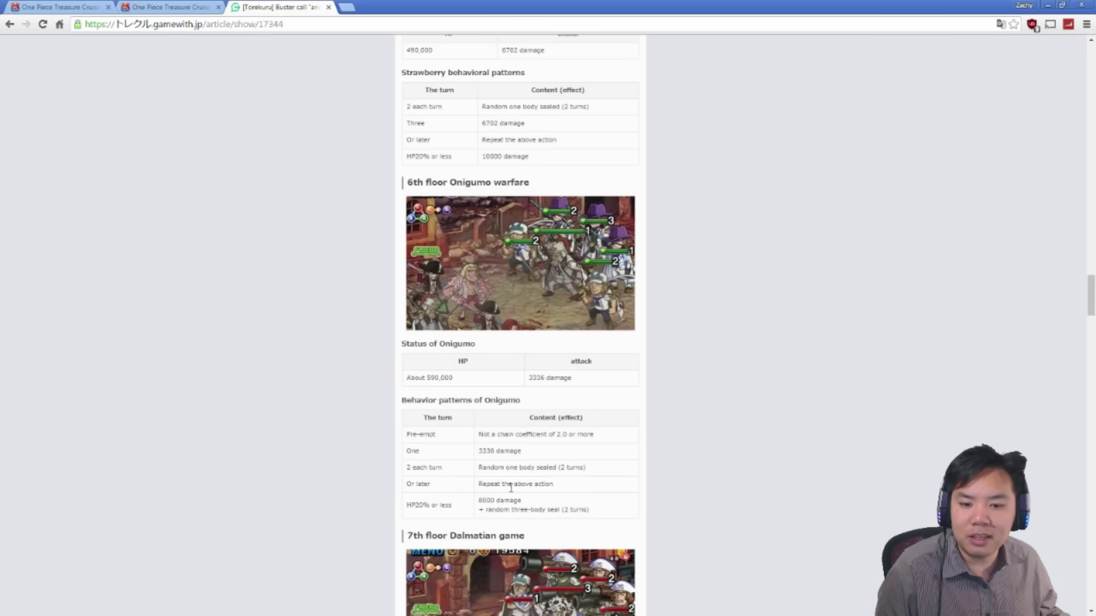
{"action": "left_click_drag", "start_coordinate": [477, 451], "coordinate": [522, 452]}
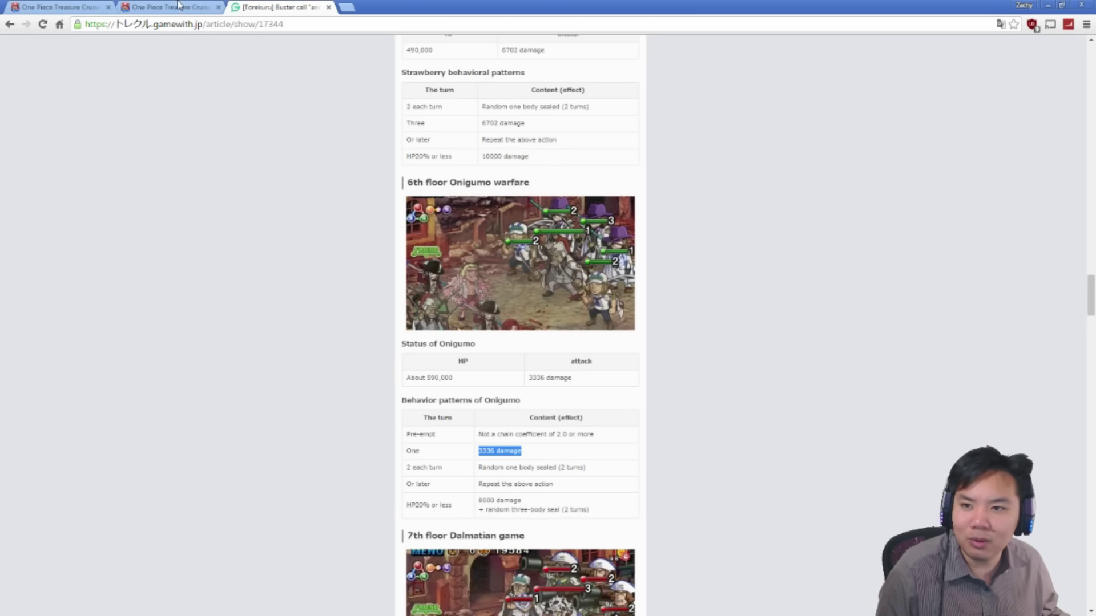
Step: Return to the damage calculator and view the details of Enel team members Lucci, Black Cage Hina and Kaku
{"action": "key", "text": "ctrl+shift+Tab"}
{"action": "key", "text": "ctrl+shift+Tab"}
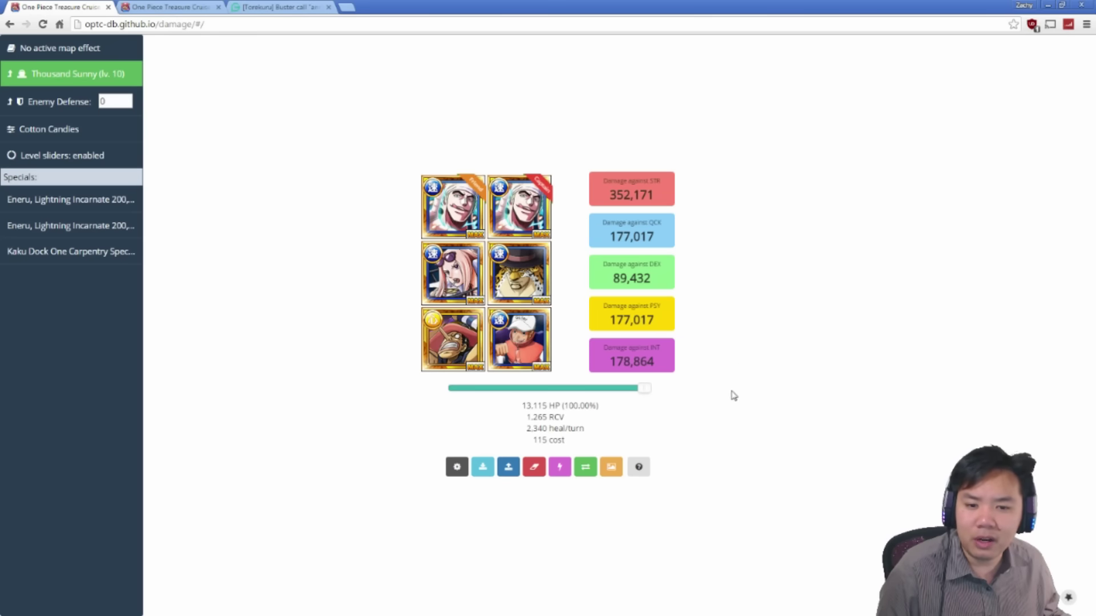
{"action": "mouse_move", "coordinate": [522, 314]}
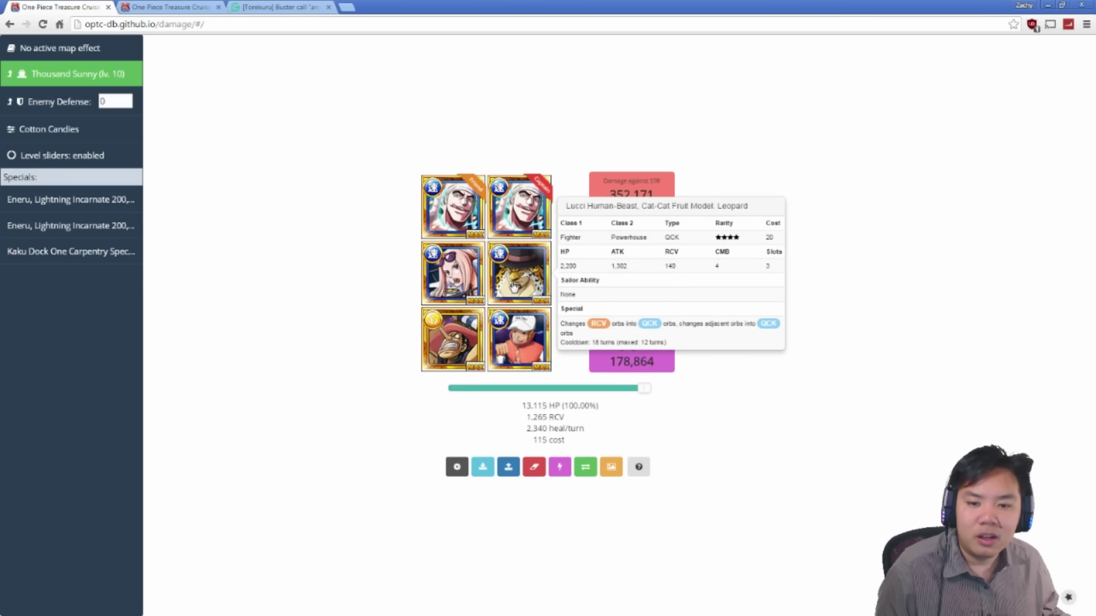
{"action": "mouse_move", "coordinate": [466, 274]}
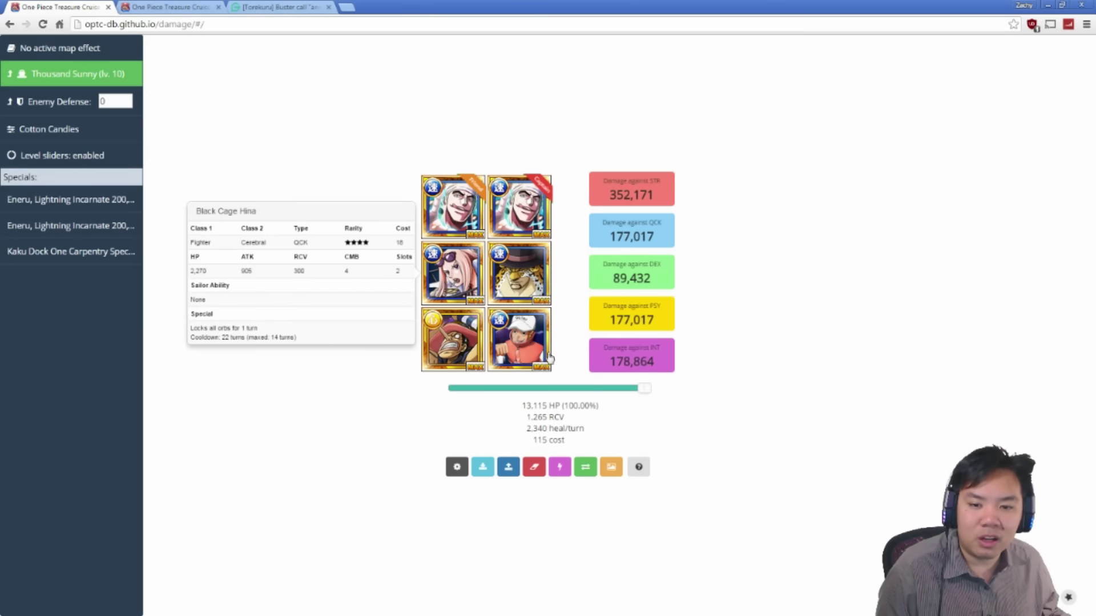
{"action": "mouse_move", "coordinate": [516, 351]}
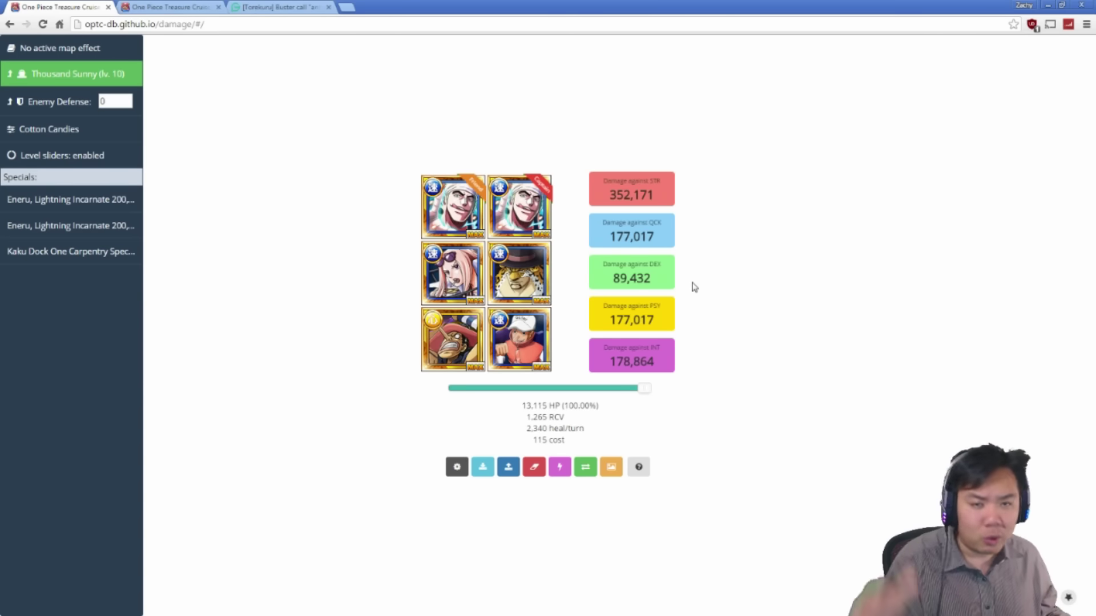
Step: Load the saved team "Buster Call 6 - Zeff Free To Play" into the damage calculator
{"action": "left_click", "coordinate": [520, 468]}
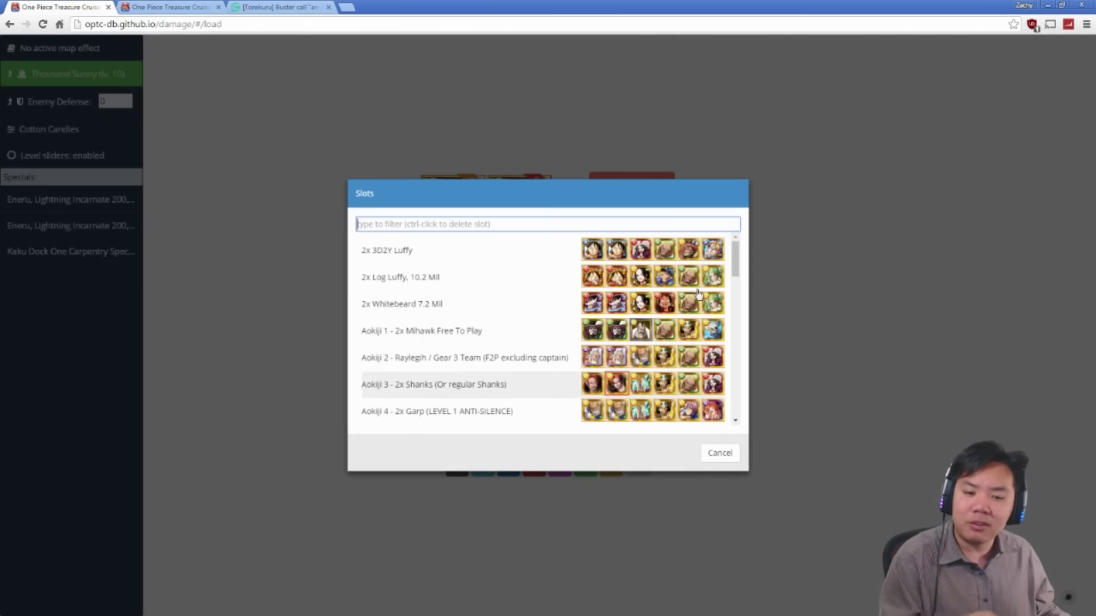
{"action": "left_click_drag", "start_coordinate": [734, 261], "coordinate": [737, 296]}
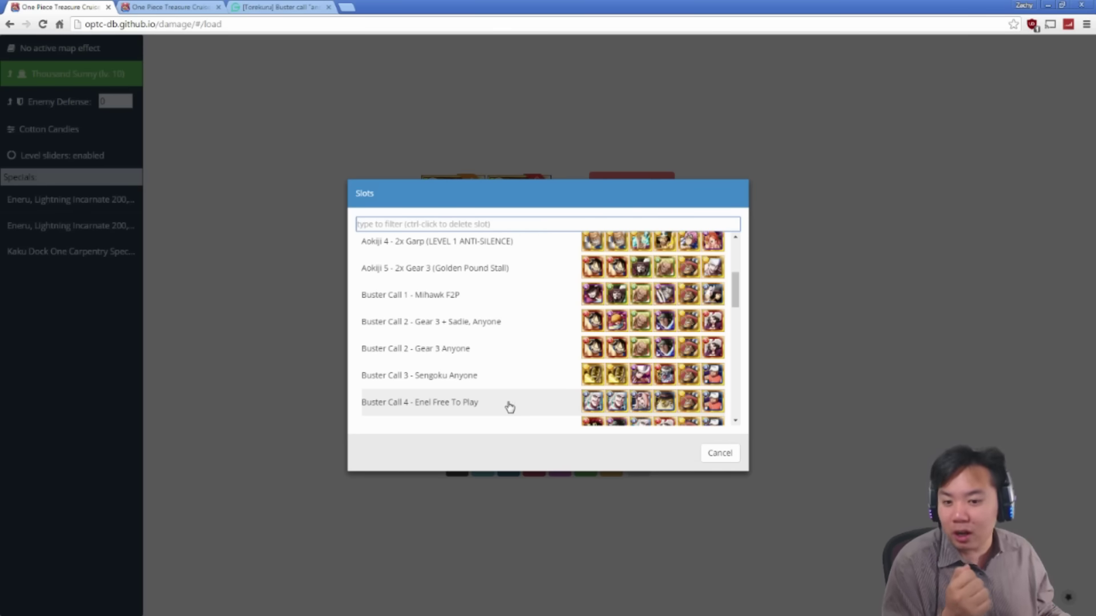
{"action": "left_click_drag", "start_coordinate": [734, 287], "coordinate": [734, 300]}
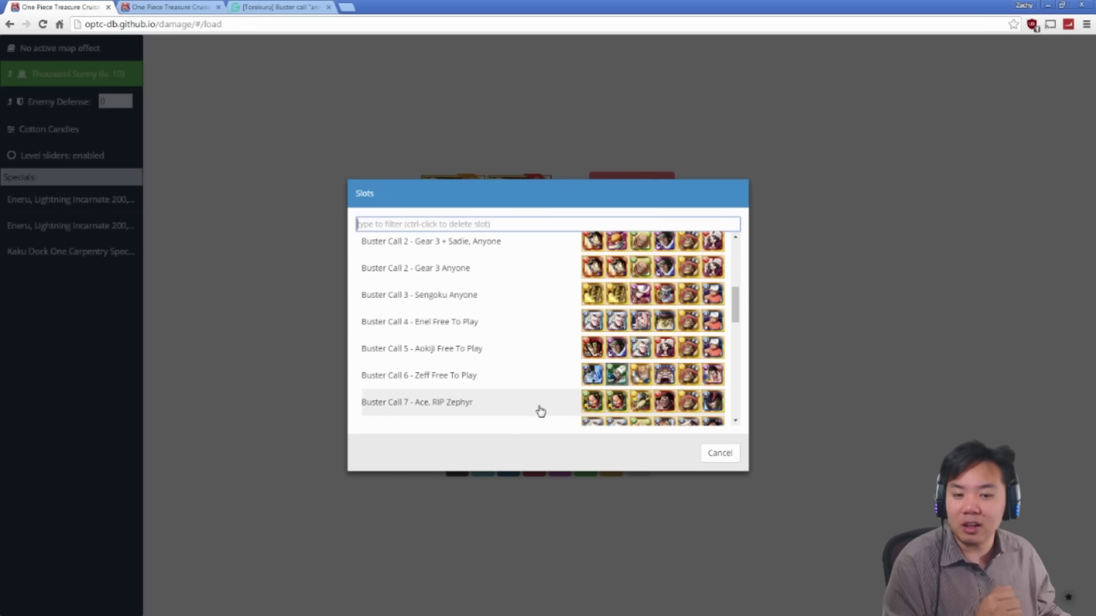
{"action": "left_click", "coordinate": [514, 384]}
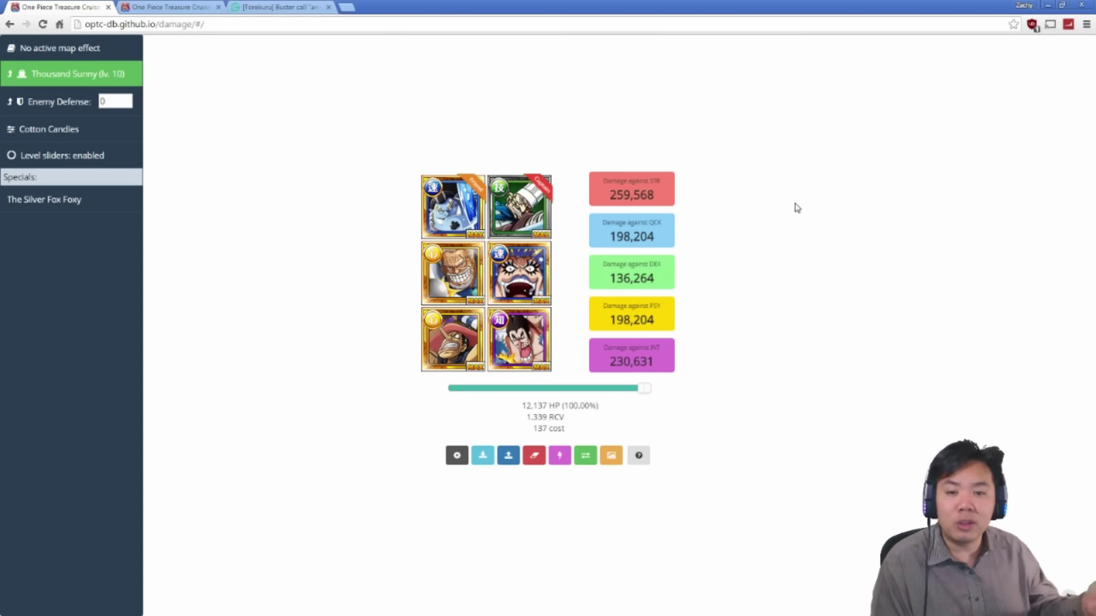
Step: Switch to the GameWith Buster Call article and highlight Dalmatian's HP in the 7th floor status table
{"action": "left_click", "coordinate": [229, 8]}
{"action": "scroll", "coordinate": [748, 411], "scroll_direction": "down", "scroll_amount": 3}
{"action": "scroll", "coordinate": [750, 413], "scroll_direction": "down", "scroll_amount": 3}
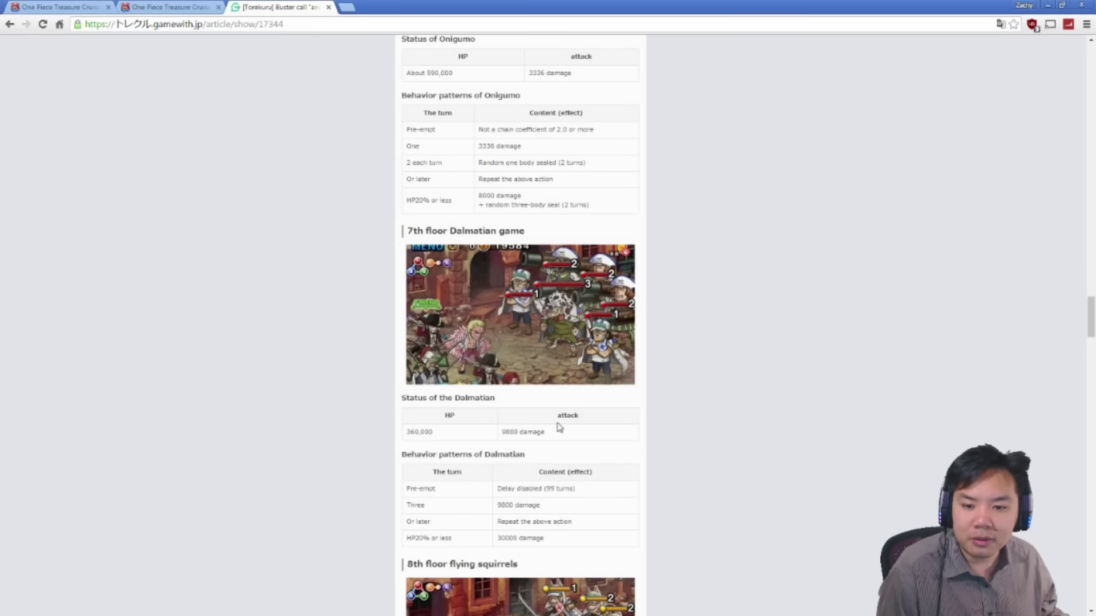
{"action": "left_click", "coordinate": [375, 432], "text": "shift"}
{"action": "left_click", "coordinate": [405, 438]}
{"action": "left_click_drag", "start_coordinate": [405, 438], "coordinate": [448, 435]}
Step: Return to the damage calculator and view the details of the Zeff team's INT crew member
{"action": "left_click", "coordinate": [187, 7]}
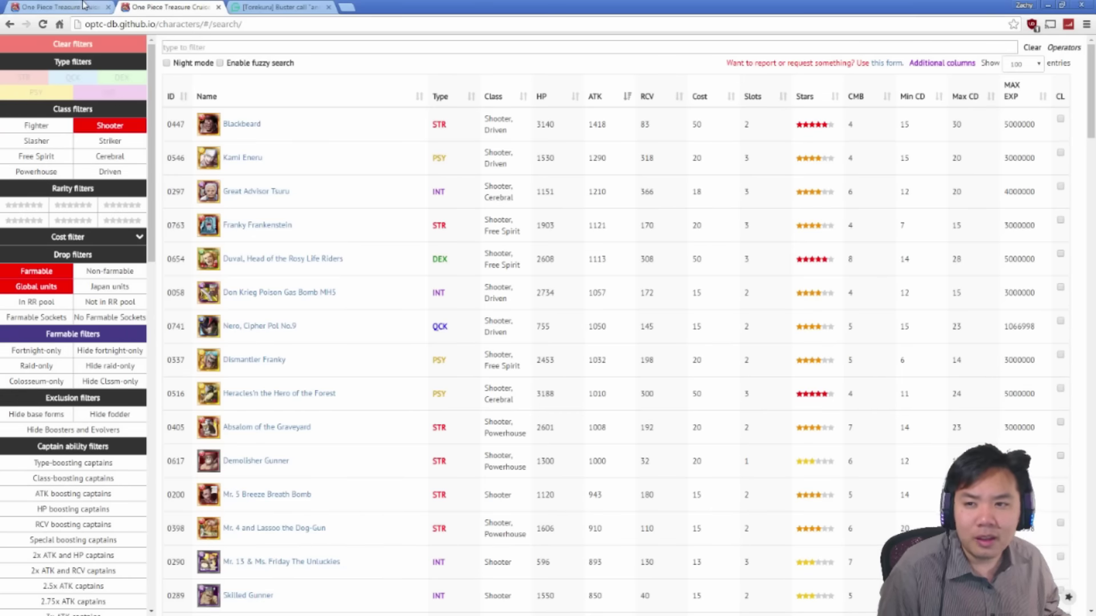
{"action": "left_click", "coordinate": [57, 7]}
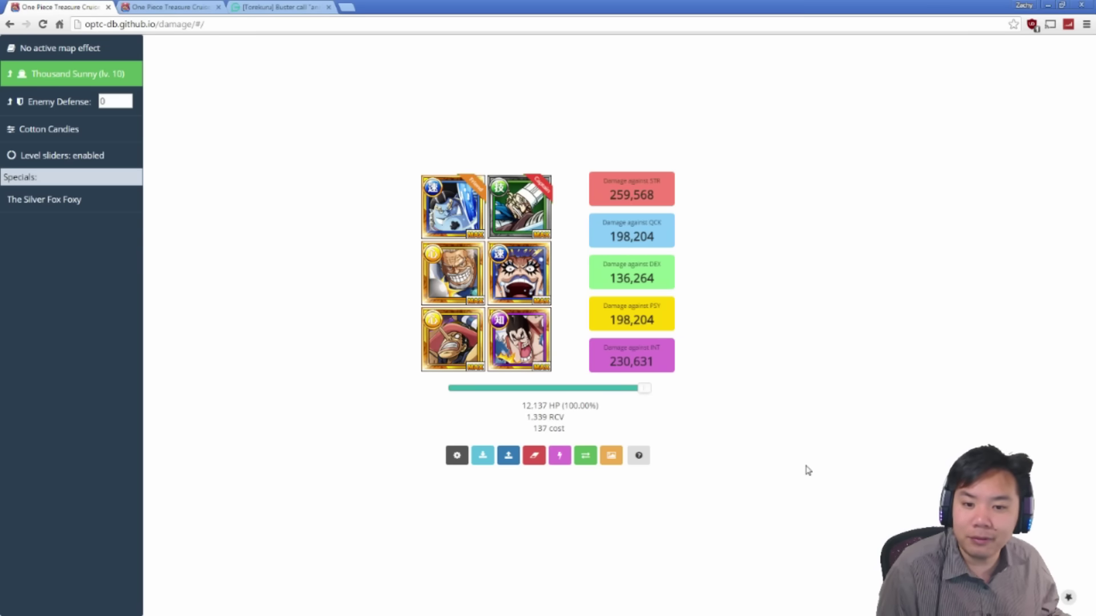
{"action": "mouse_move", "coordinate": [551, 342]}
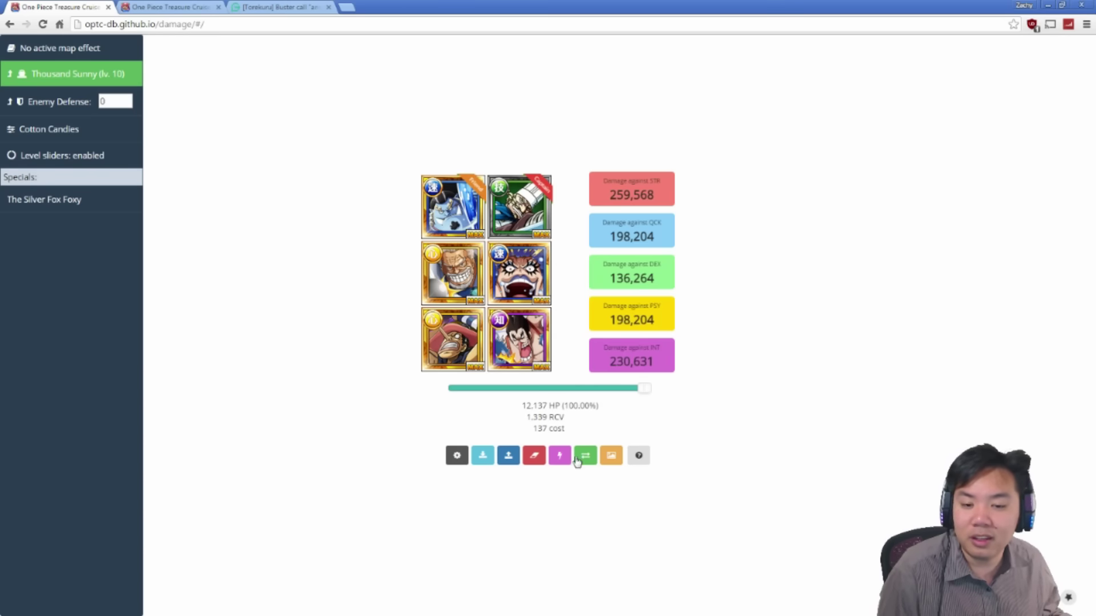
Step: Load the saved team "Buster Call 5 - Aokiji Free To Play" into the damage calculator
{"action": "left_click", "coordinate": [508, 455]}
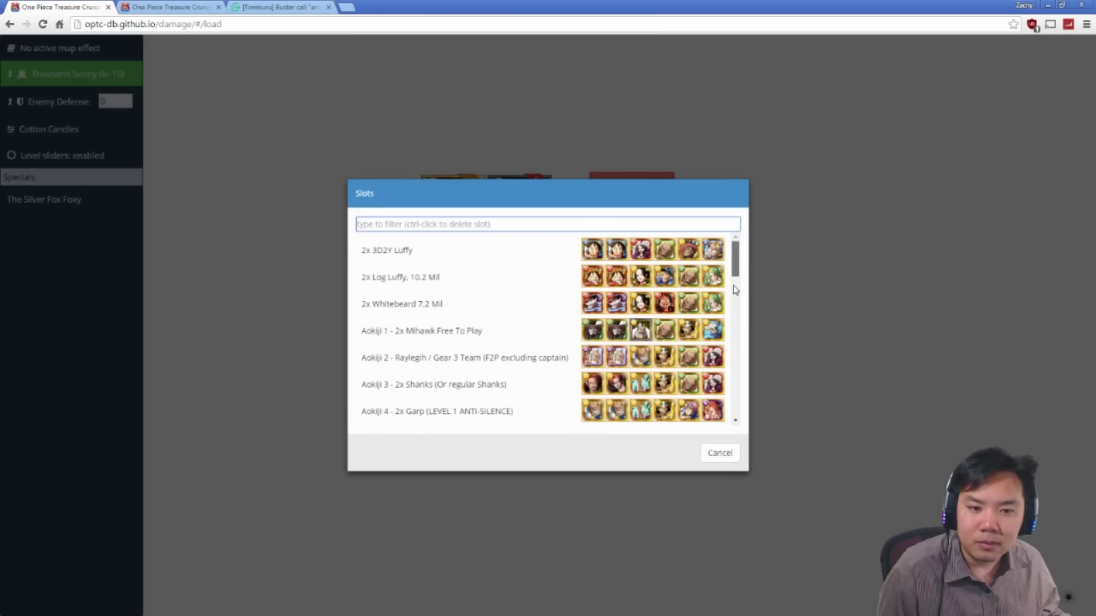
{"action": "left_click_drag", "start_coordinate": [735, 288], "coordinate": [732, 317]}
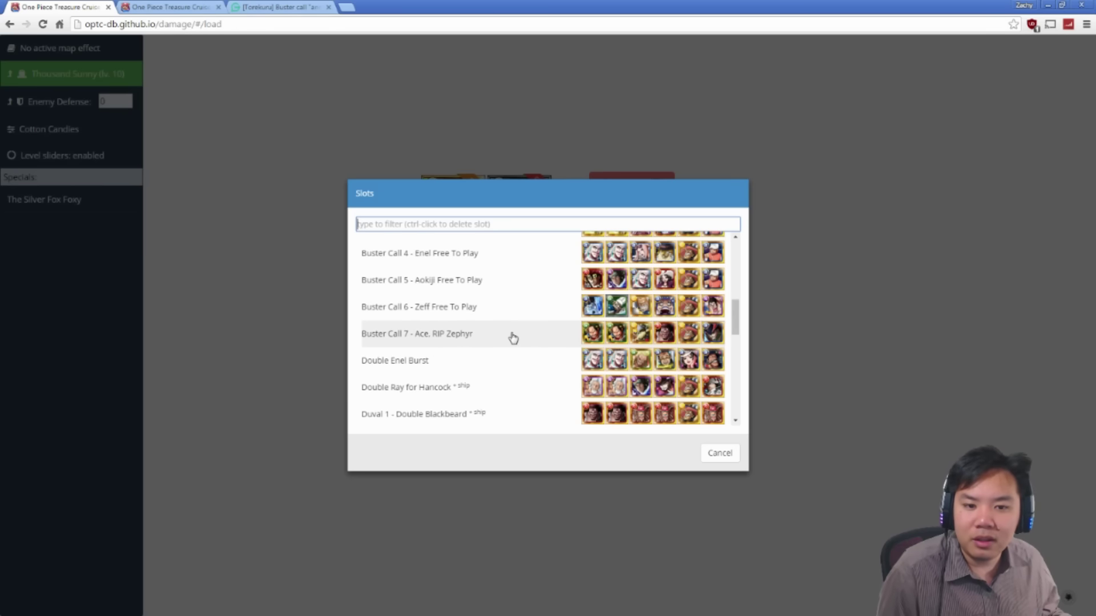
{"action": "left_click", "coordinate": [516, 285]}
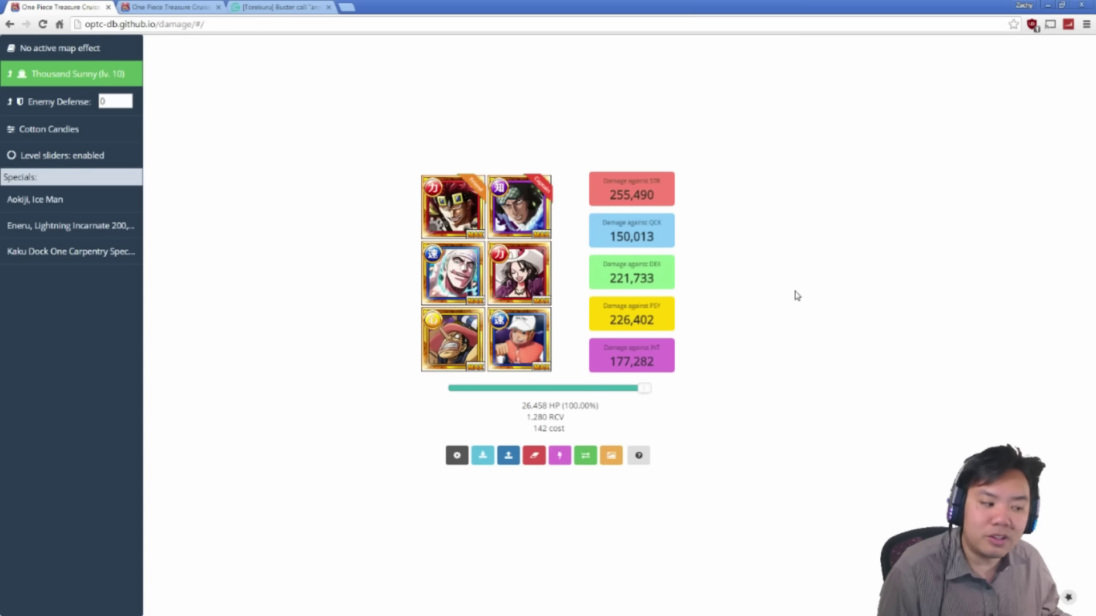
Step: View the details of Captain Kid, Aokiji and the STR crew member in the Aokiji team
{"action": "mouse_move", "coordinate": [431, 214]}
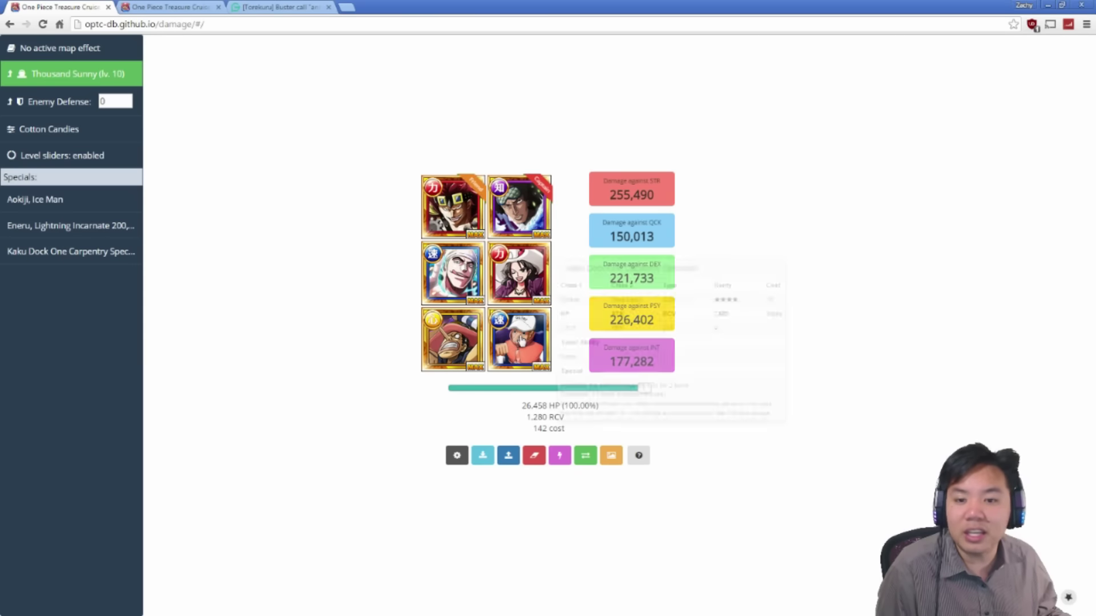
{"action": "mouse_move", "coordinate": [540, 235]}
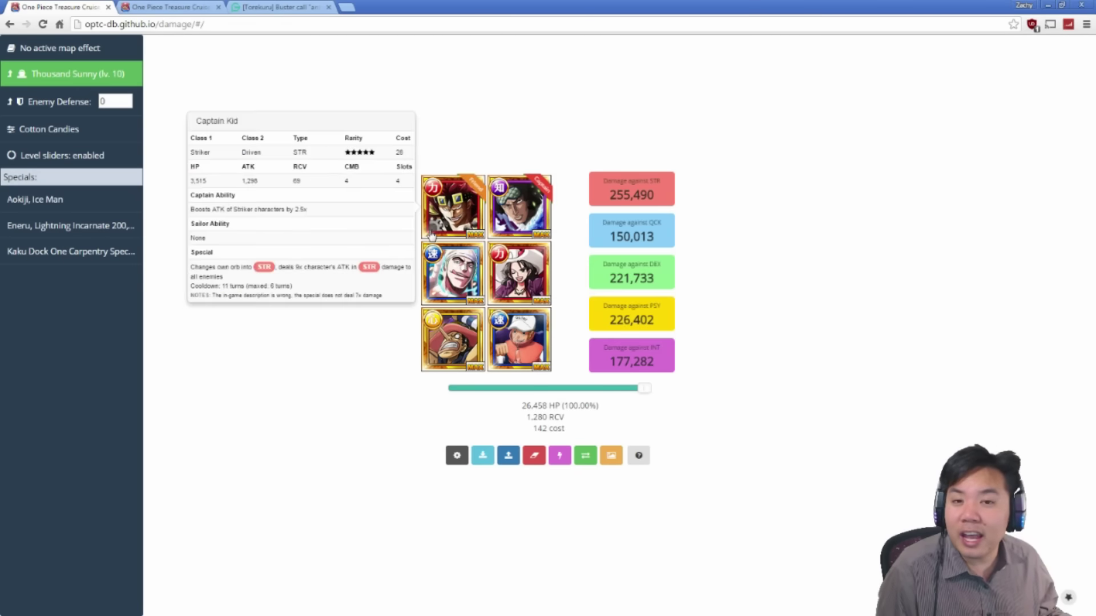
{"action": "mouse_move", "coordinate": [507, 297]}
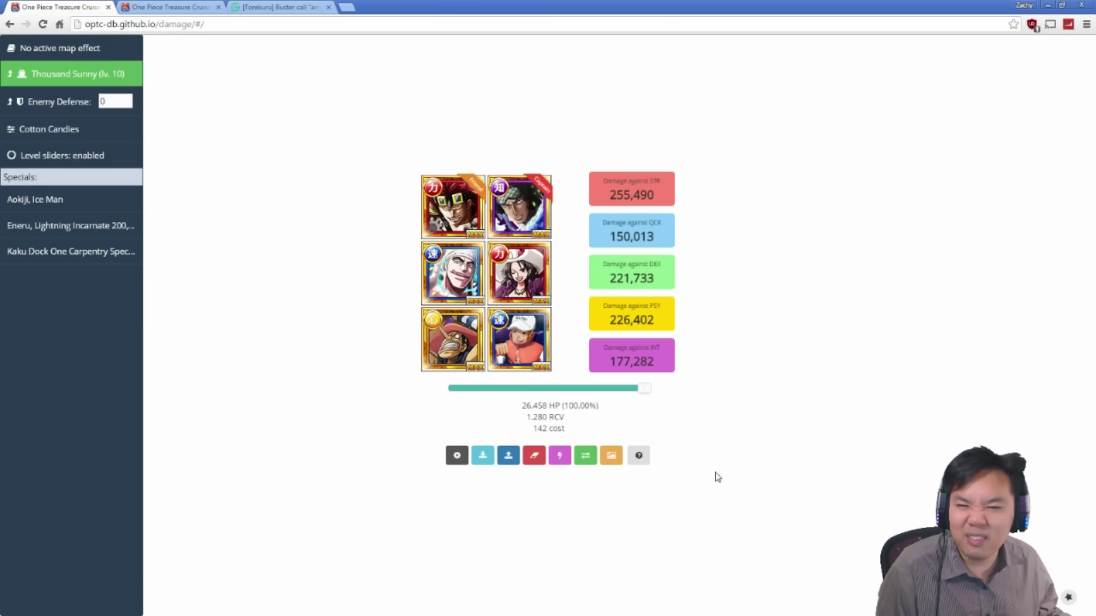
Step: Load the saved team with two identical DEX captains, Blackbeard and Usopp Golden Pound into the damage calculator
{"action": "left_click", "coordinate": [508, 456]}
{"action": "left_click_drag", "start_coordinate": [736, 254], "coordinate": [738, 317]}
{"action": "left_click", "coordinate": [482, 334]}
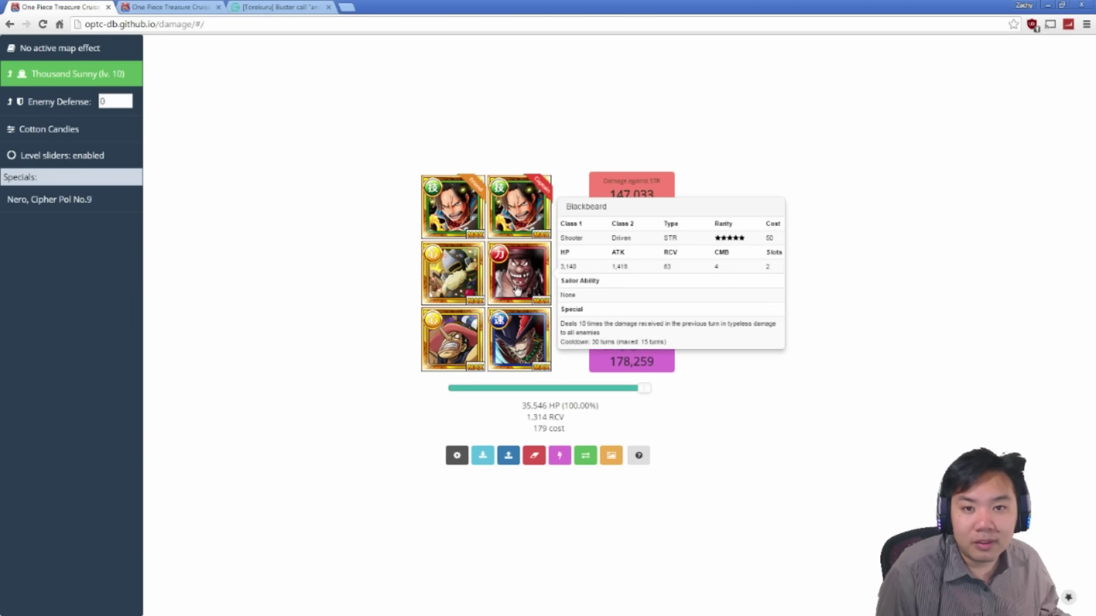
Step: View the details of Usopp Golden Pound, the QCK crew member, and the PSY crew member above Usopp
{"action": "mouse_move", "coordinate": [451, 347]}
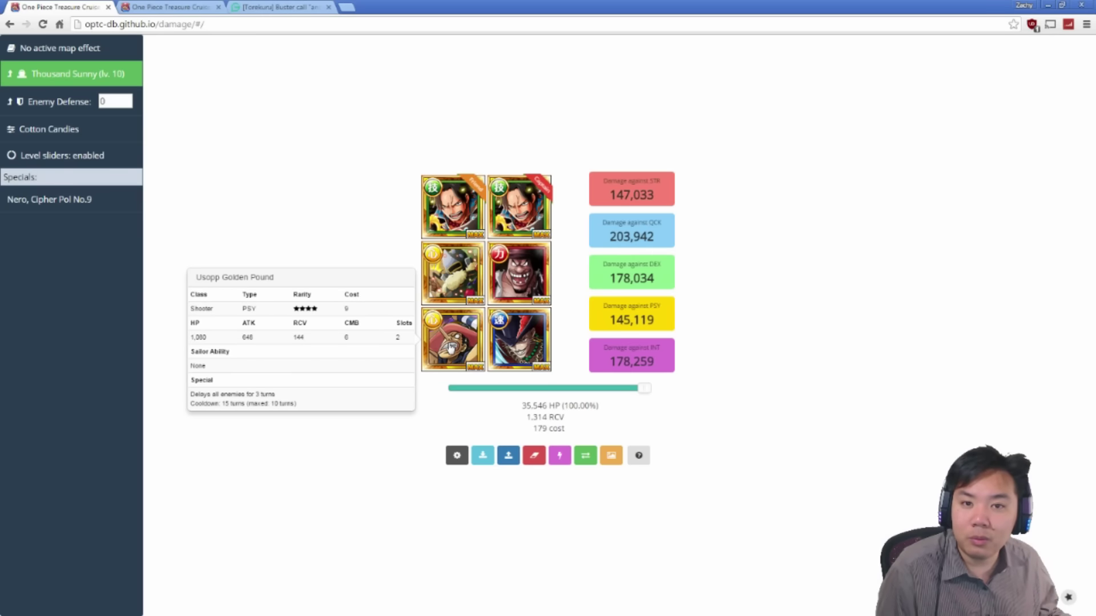
{"action": "mouse_move", "coordinate": [525, 363]}
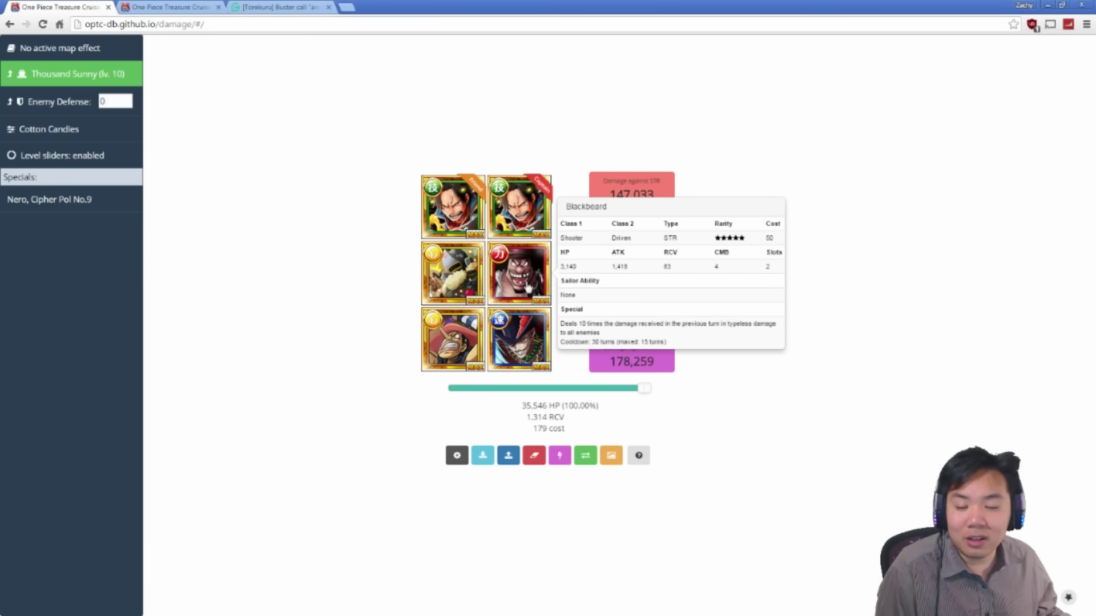
{"action": "mouse_move", "coordinate": [537, 338]}
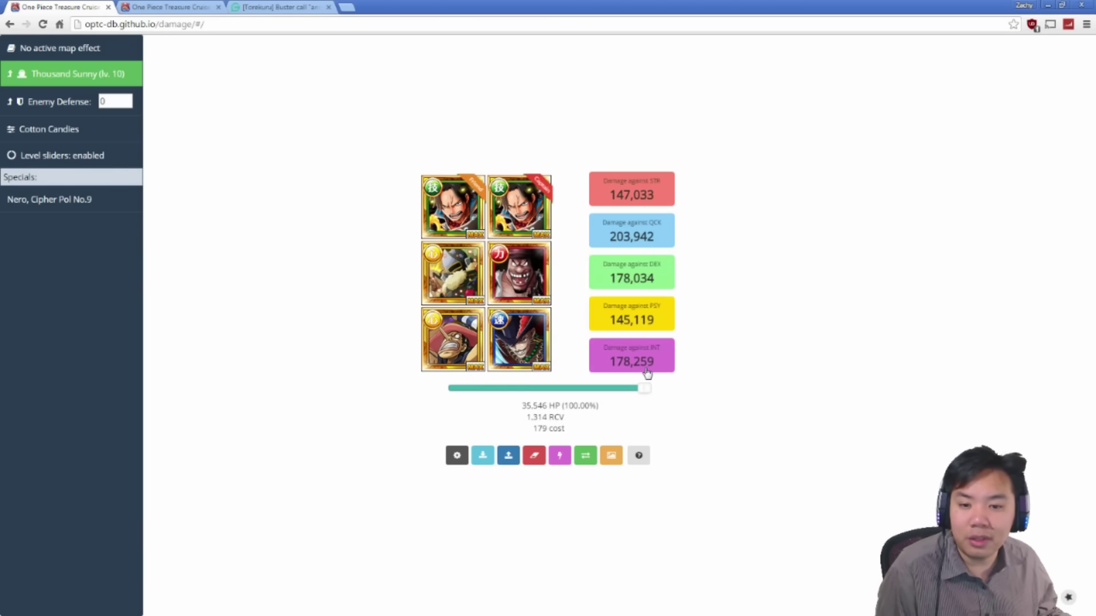
{"action": "mouse_move", "coordinate": [461, 287]}
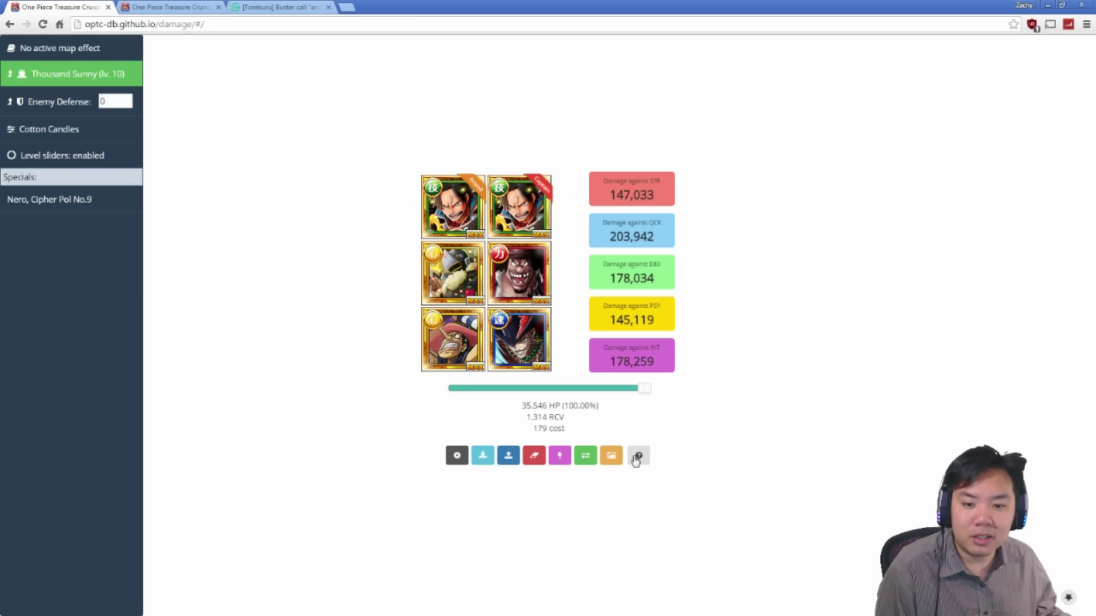
Step: Open the list of saved teams to choose another one
{"action": "left_click", "coordinate": [505, 457]}
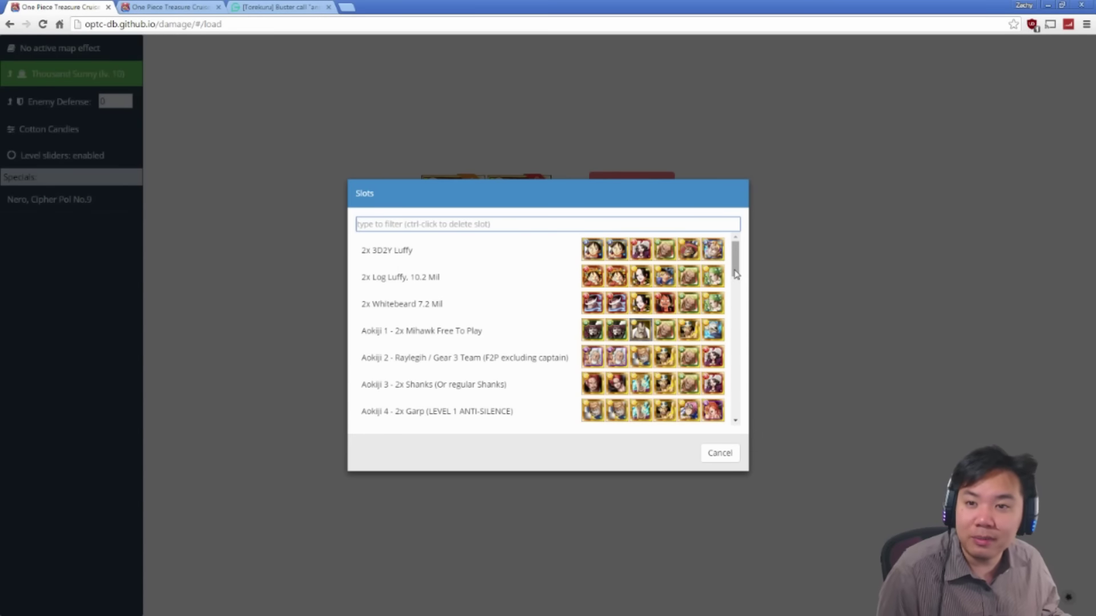